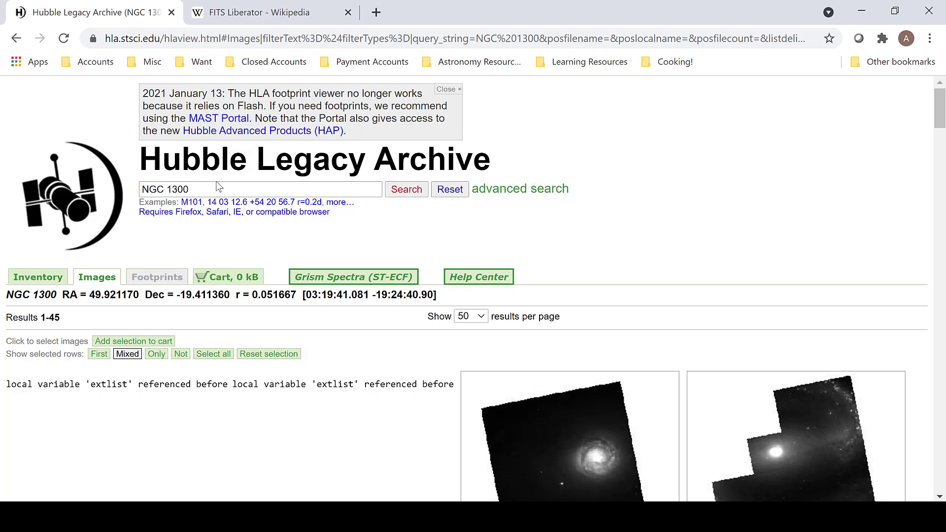
Step: Scroll the NGC 1300 results down to the hst_mos_0017053 ACS/WFC mosaic row
{"action": "scroll", "coordinate": [702, 238], "scroll_direction": "down", "scroll_amount": 5}
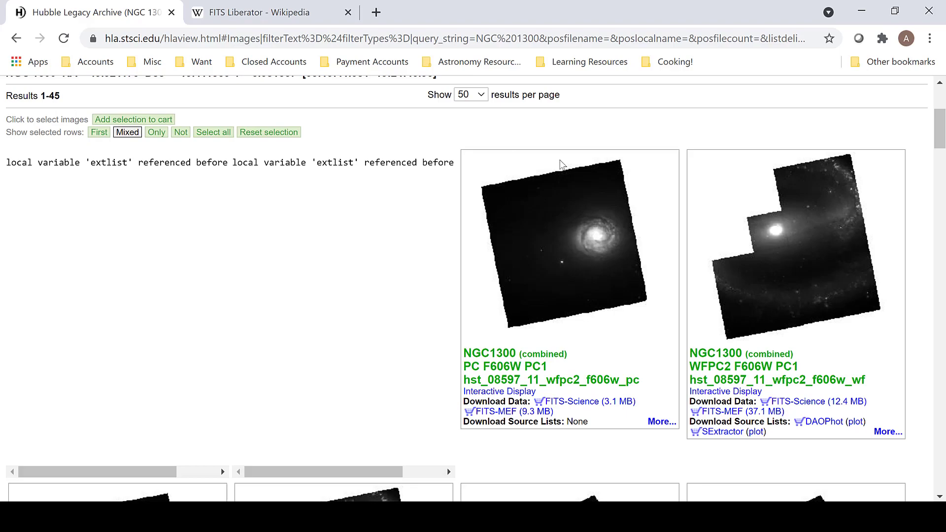
{"action": "scroll", "coordinate": [662, 173], "scroll_direction": "down", "scroll_amount": 9}
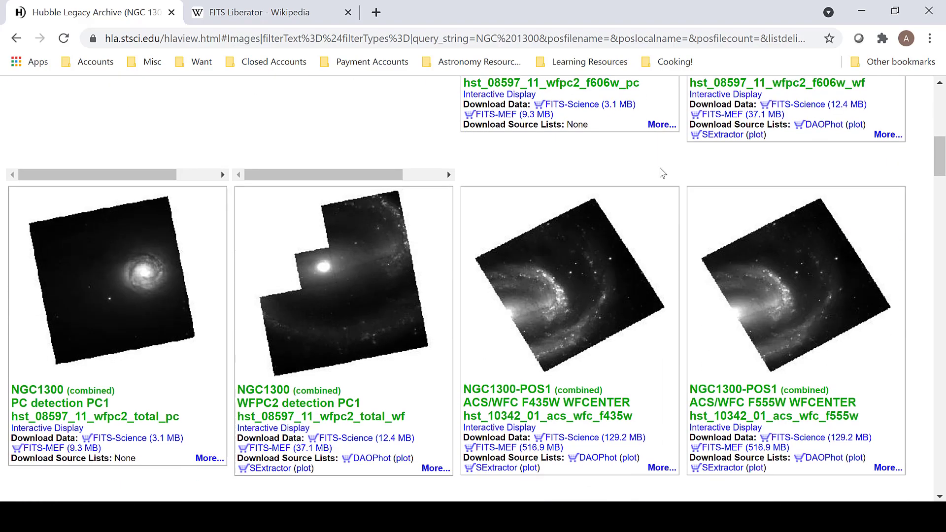
{"action": "scroll", "coordinate": [662, 173], "scroll_direction": "down", "scroll_amount": 6}
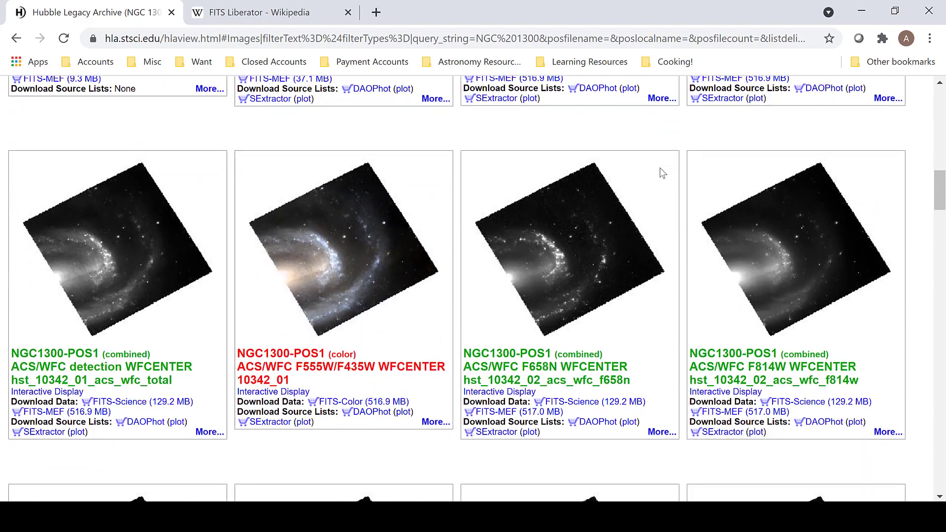
{"action": "scroll", "coordinate": [660, 172], "scroll_direction": "down", "scroll_amount": 3}
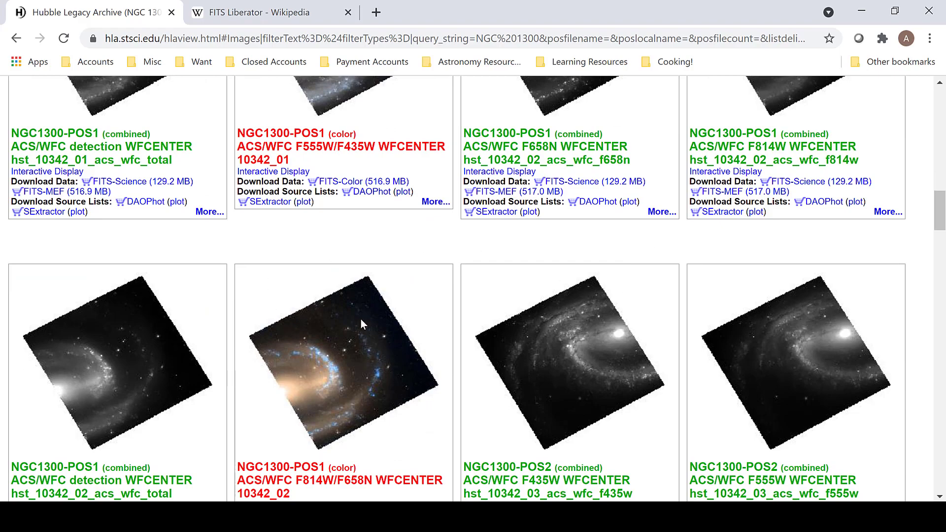
{"action": "scroll", "coordinate": [646, 234], "scroll_direction": "down", "scroll_amount": 10}
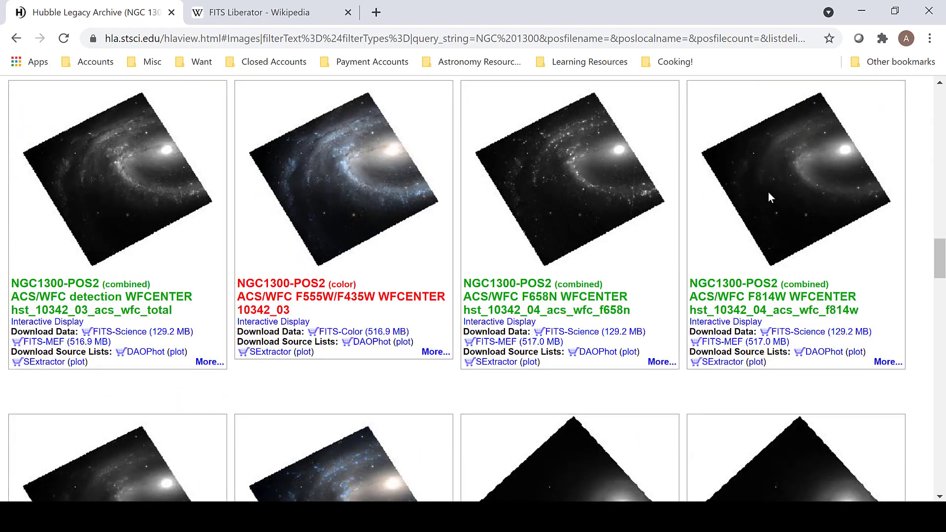
{"action": "scroll", "coordinate": [702, 214], "scroll_direction": "down", "scroll_amount": 9}
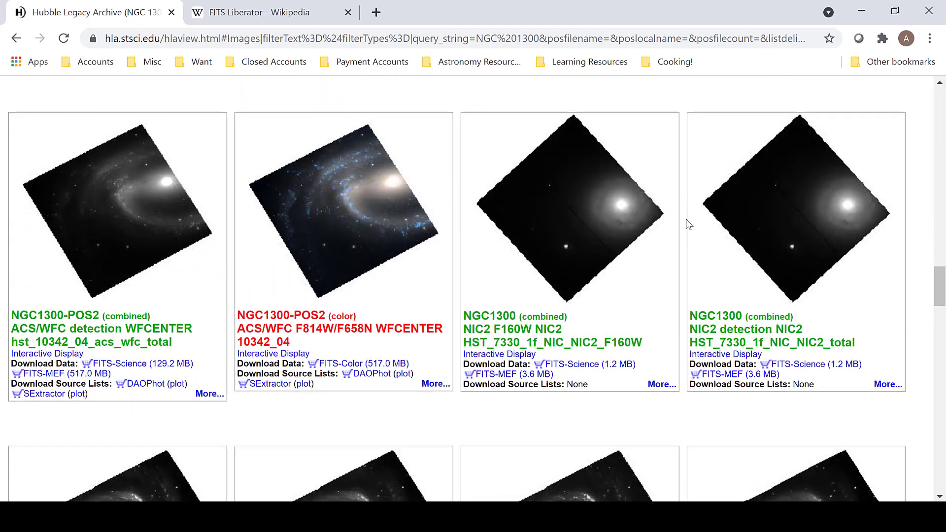
{"action": "scroll", "coordinate": [688, 223], "scroll_direction": "down", "scroll_amount": 3}
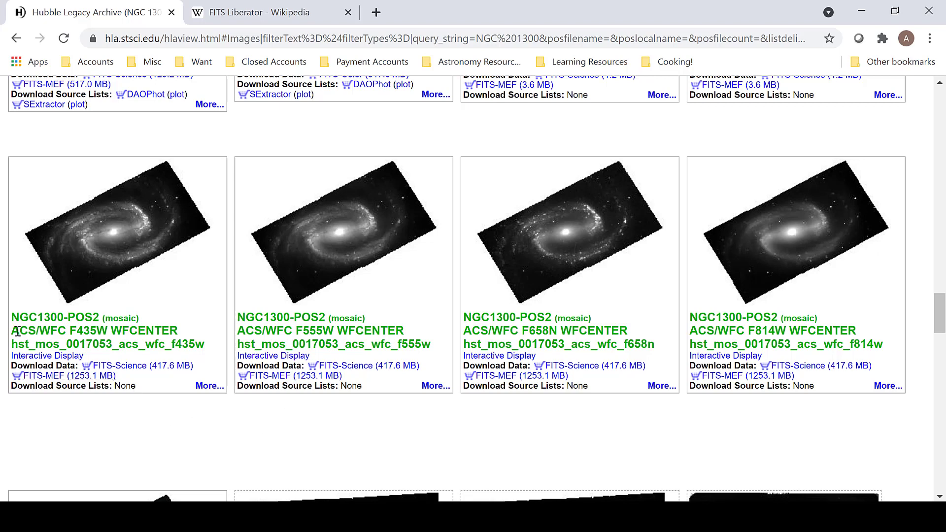
Step: Select the F435W, F555W, F658N and F814W NGC1300-POS2 mosaic cards
{"action": "left_click_drag", "start_coordinate": [12, 330], "coordinate": [37, 332]}
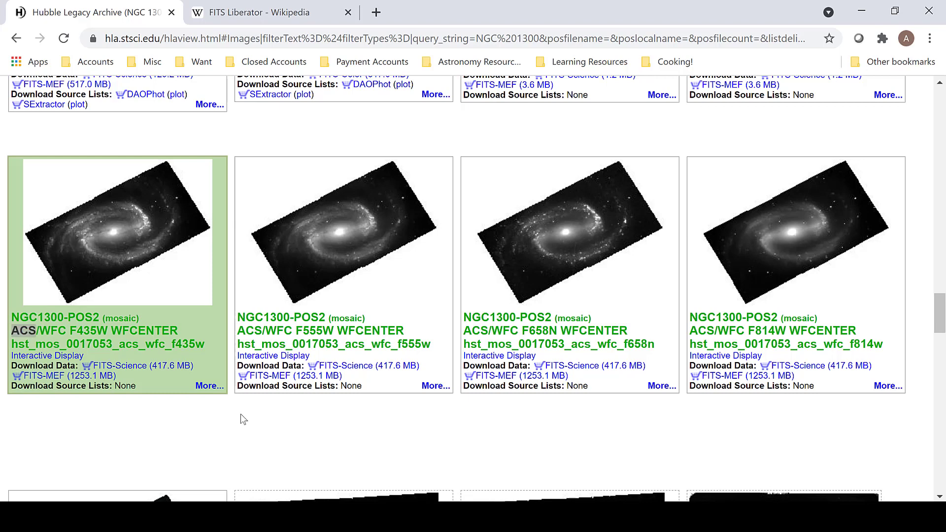
{"action": "left_click", "coordinate": [218, 327]}
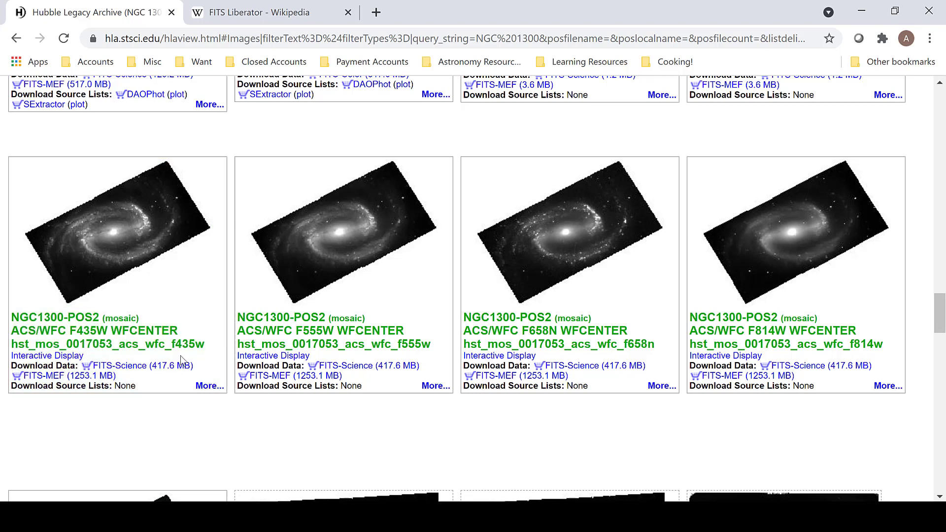
{"action": "left_click_drag", "start_coordinate": [172, 345], "coordinate": [204, 344]}
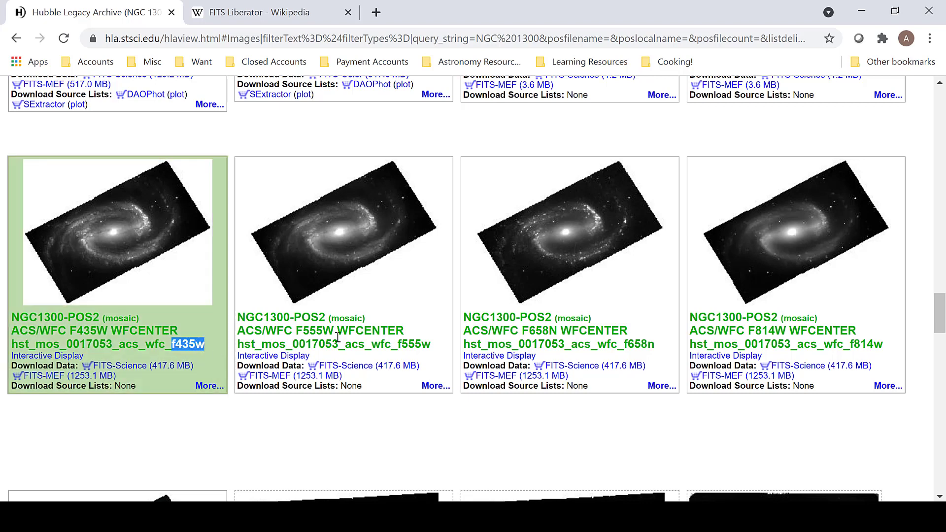
{"action": "left_click_drag", "start_coordinate": [398, 344], "coordinate": [431, 345]}
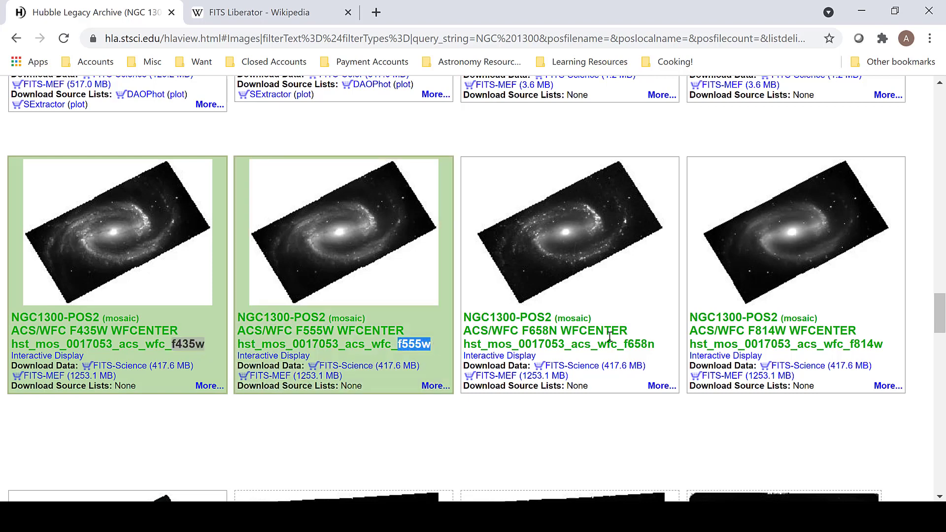
{"action": "left_click_drag", "start_coordinate": [623, 344], "coordinate": [655, 345]}
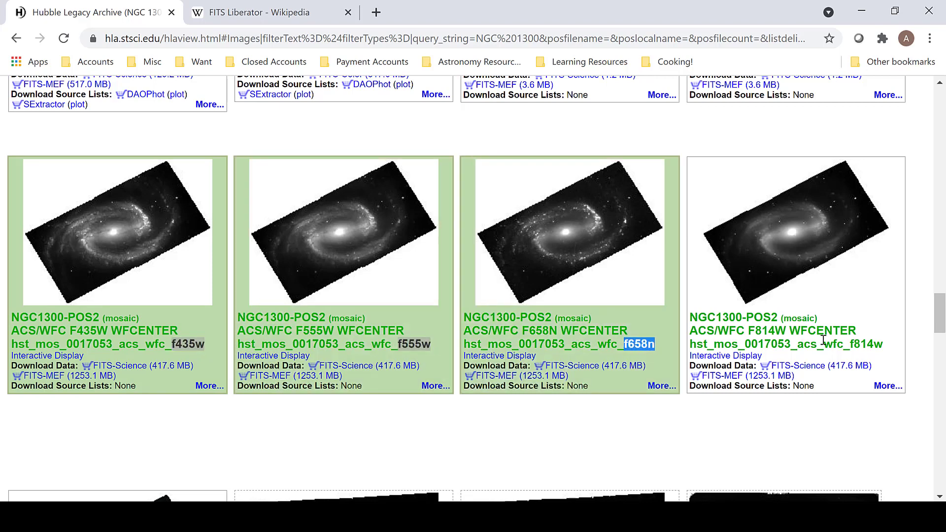
{"action": "left_click_drag", "start_coordinate": [851, 343], "coordinate": [887, 345]}
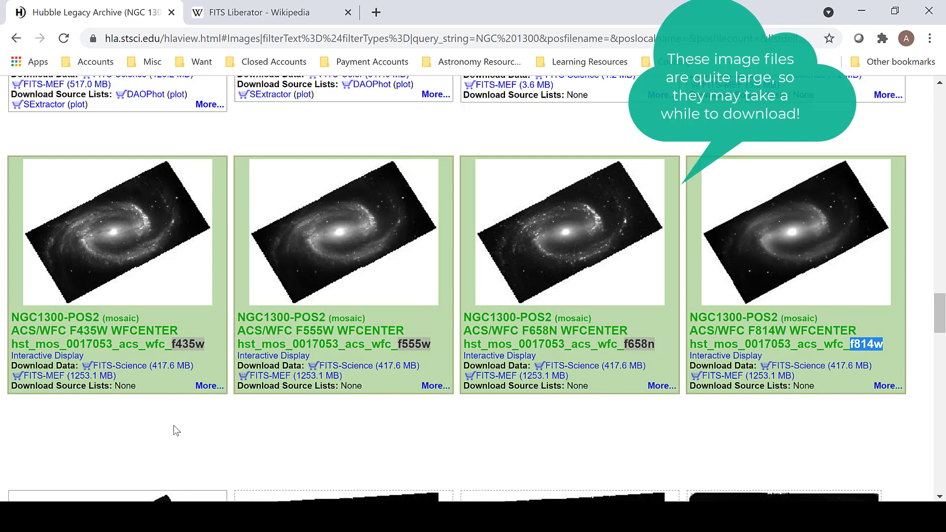
Step: Download the F435W mosaic's FITS-Science file through Open link in new tab
{"action": "right_click", "coordinate": [151, 370]}
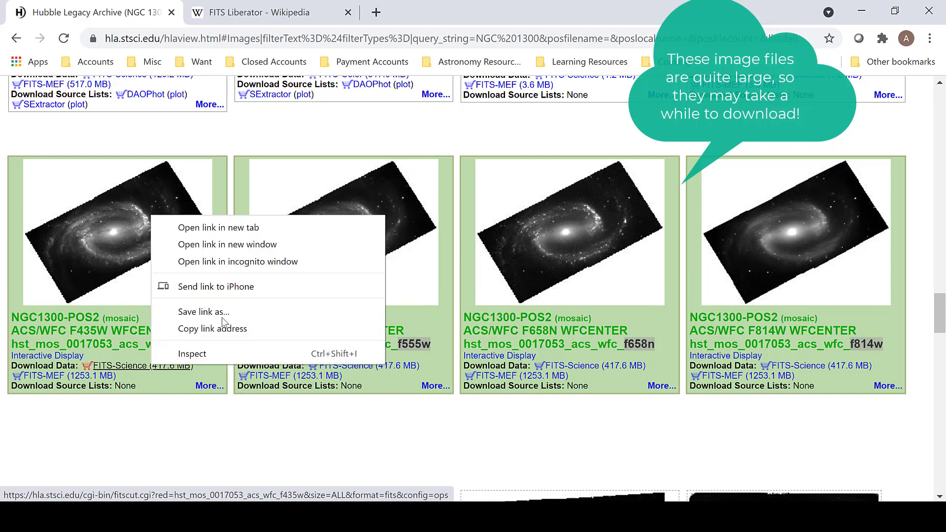
{"action": "left_click", "coordinate": [273, 227]}
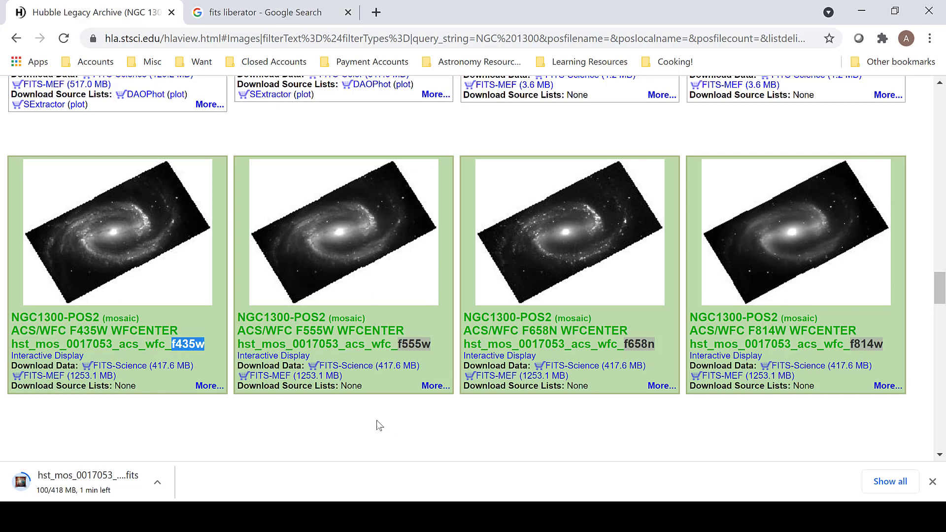
Step: Go from the ESA FITS Liberator 3 result to the FITS Liberator 4 Version 4.0 features list
{"action": "left_click", "coordinate": [320, 8]}
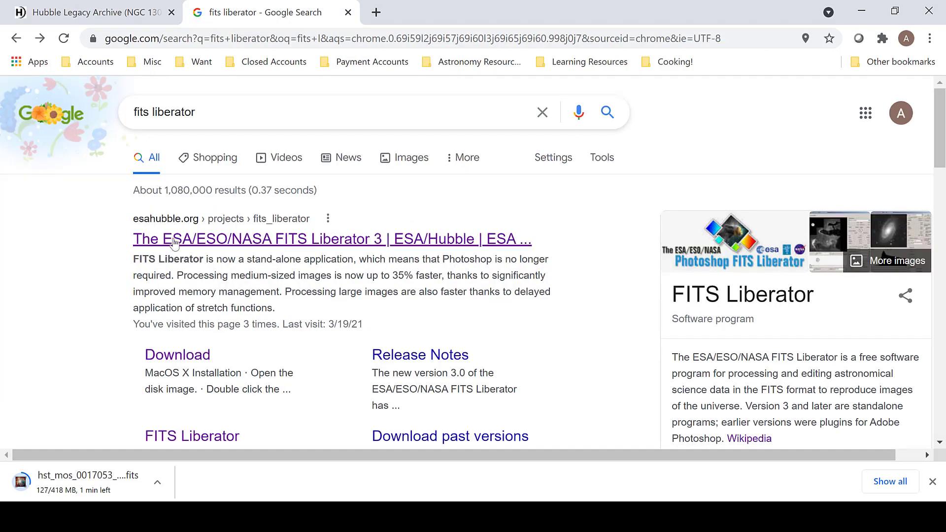
{"action": "left_click", "coordinate": [377, 244]}
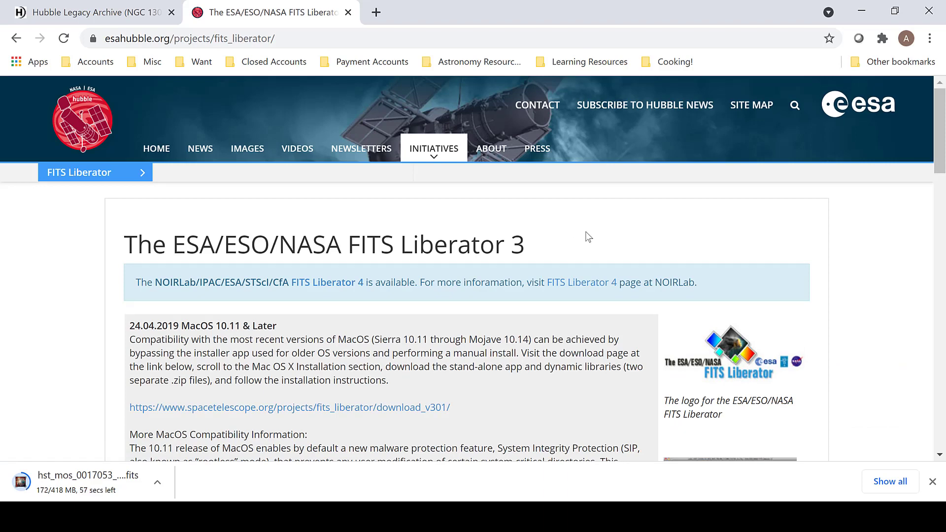
{"action": "left_click", "coordinate": [333, 290]}
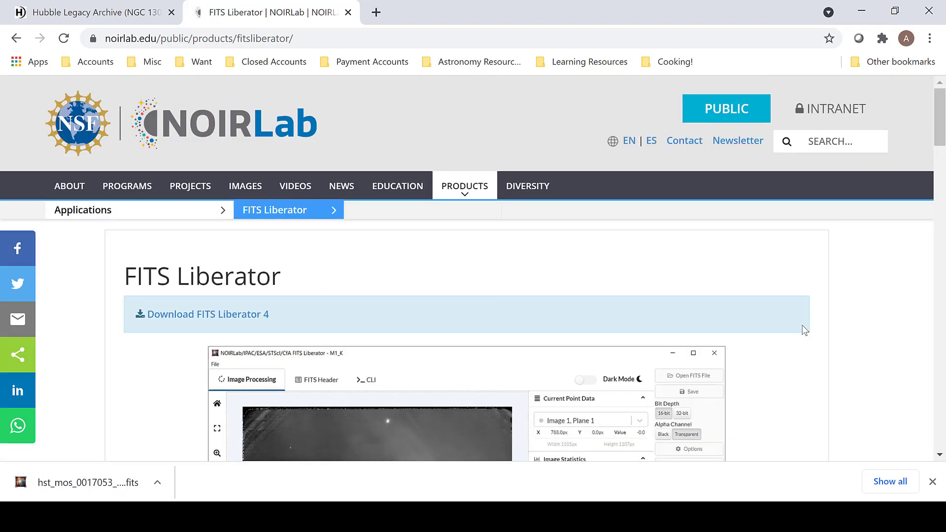
{"action": "scroll", "coordinate": [804, 329], "scroll_direction": "down", "scroll_amount": 2}
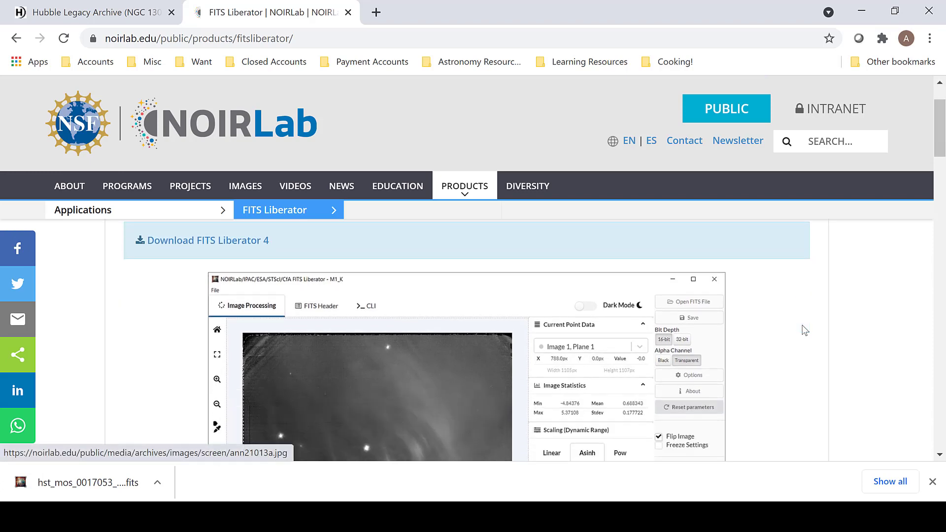
{"action": "scroll", "coordinate": [803, 331], "scroll_direction": "down", "scroll_amount": 1}
{"action": "scroll", "coordinate": [803, 330], "scroll_direction": "down", "scroll_amount": 8}
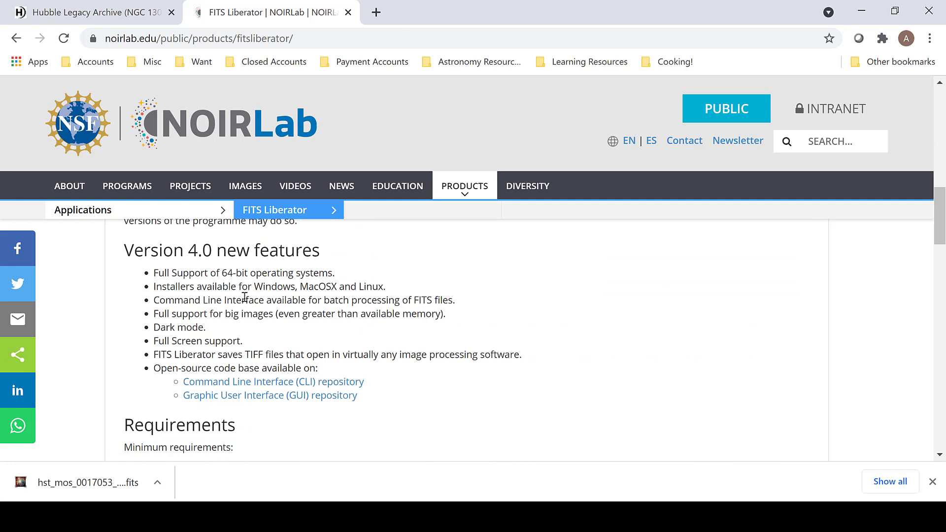
{"action": "left_click_drag", "start_coordinate": [212, 271], "coordinate": [340, 274]}
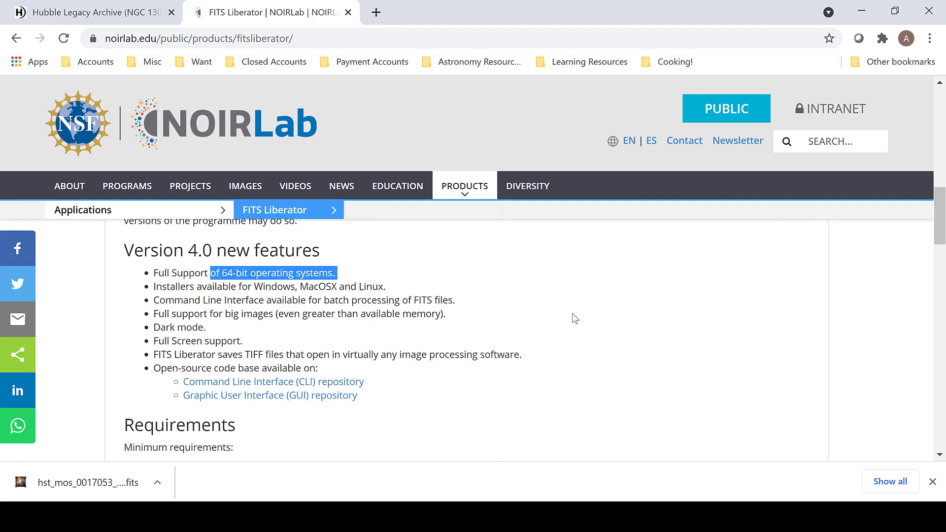
{"action": "left_click", "coordinate": [565, 316]}
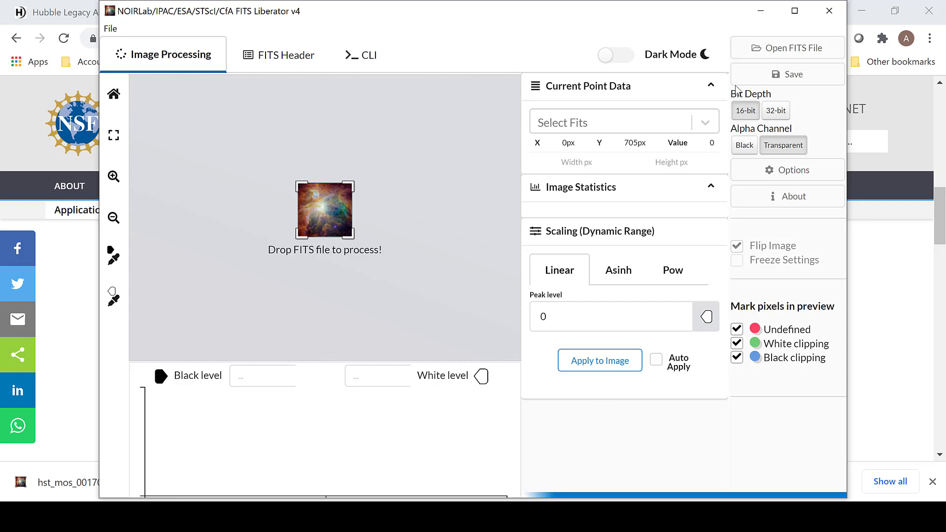
Step: Open hst_mos_0017053_acs_wfc_f435w_sci from Downloads in FITS Liberator
{"action": "left_click", "coordinate": [794, 49]}
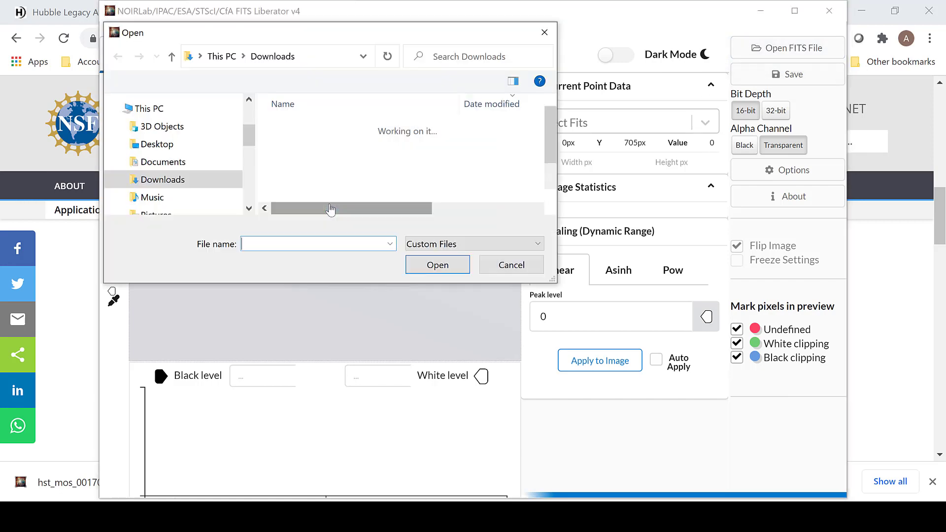
{"action": "double_click", "coordinate": [352, 145]}
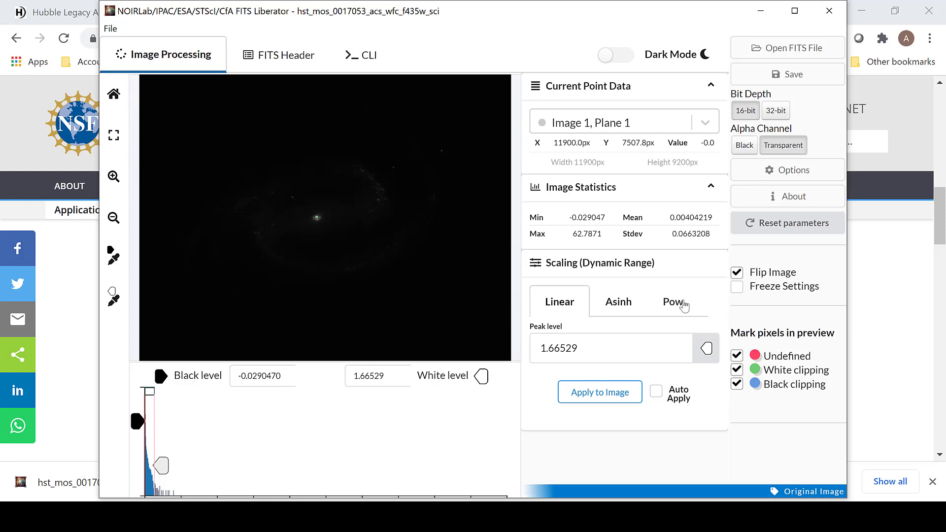
Step: Switch the scaling to Asinh and raise the white level to about 3.64
{"action": "left_click", "coordinate": [633, 300]}
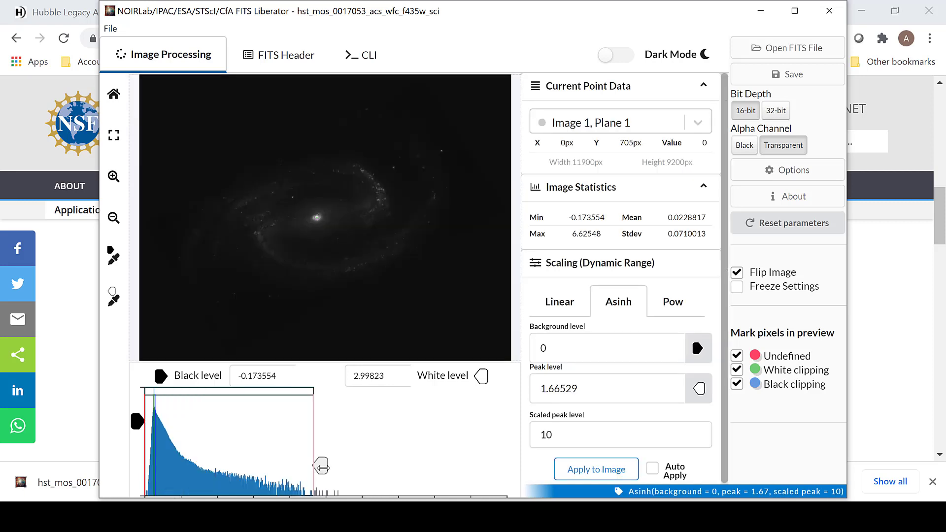
{"action": "left_click_drag", "start_coordinate": [321, 466], "coordinate": [350, 466]}
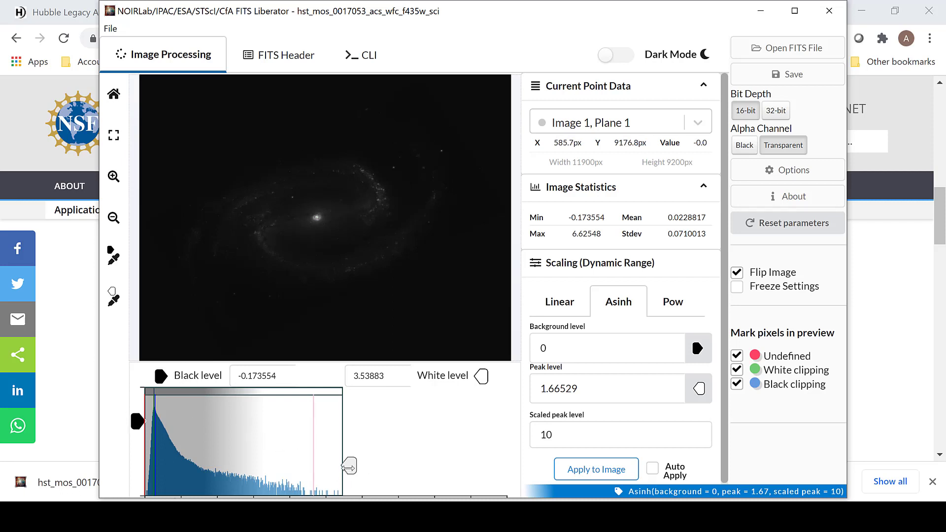
{"action": "mouse_move", "coordinate": [349, 466]}
{"action": "left_mouse_down"}
{"action": "mouse_move", "coordinate": [382, 466]}
{"action": "mouse_move", "coordinate": [356, 473]}
{"action": "left_mouse_up"}
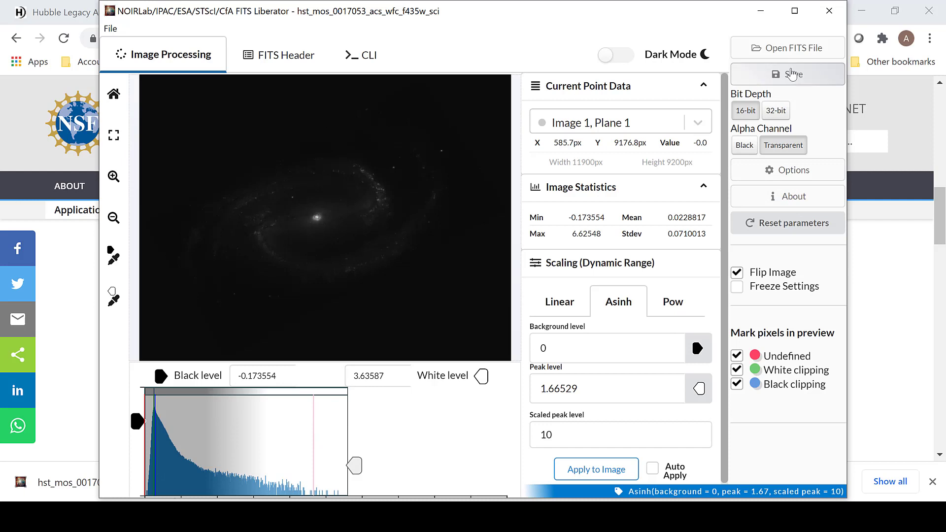
Step: Save the stretched image as TIFF hst_mos_0017053_acs_wfc_f435w_sci_BLUE in Downloads
{"action": "left_click", "coordinate": [790, 74]}
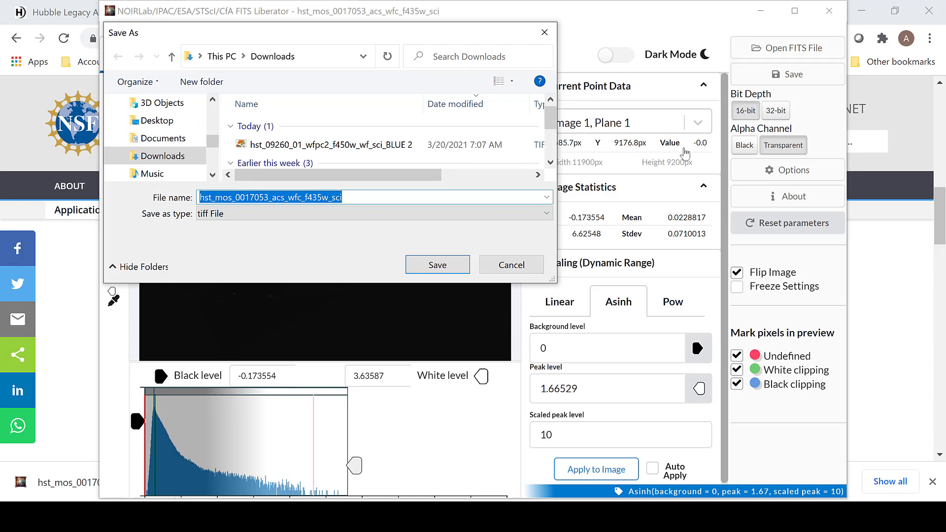
{"action": "left_click", "coordinate": [367, 198]}
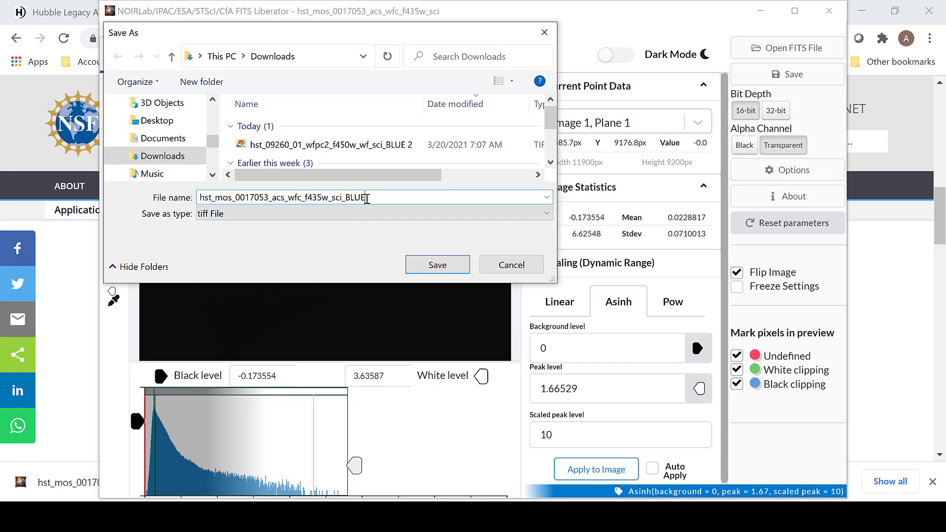
{"action": "key", "text": "Return"}
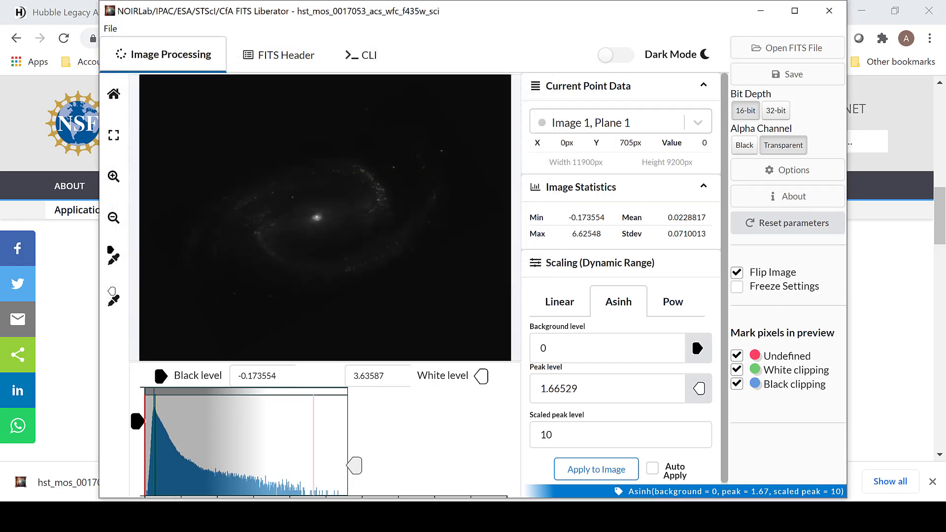
Step: Load the BLUE, GREEN and RED TIFFs as a layer stack via File > Scripts > Load Files into Stack
{"action": "left_click", "coordinate": [670, 485]}
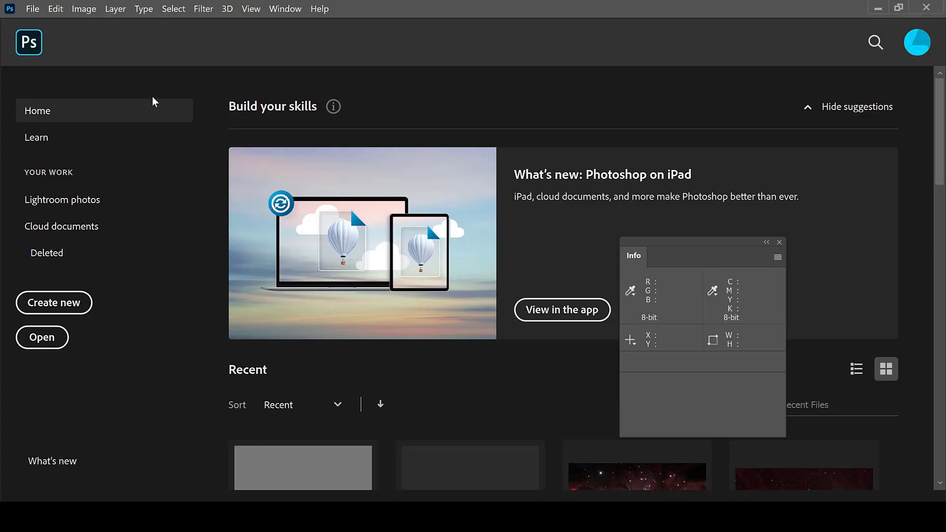
{"action": "left_click", "coordinate": [33, 9]}
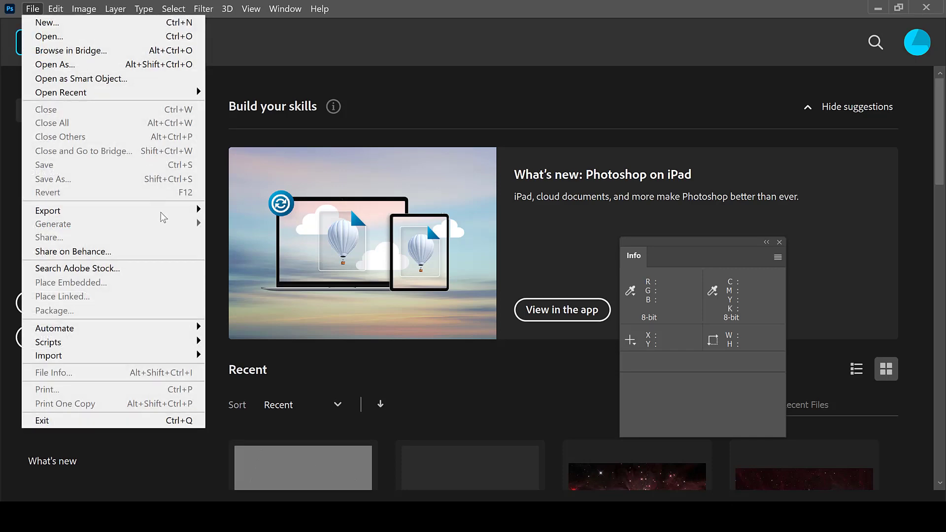
{"action": "mouse_move", "coordinate": [180, 342]}
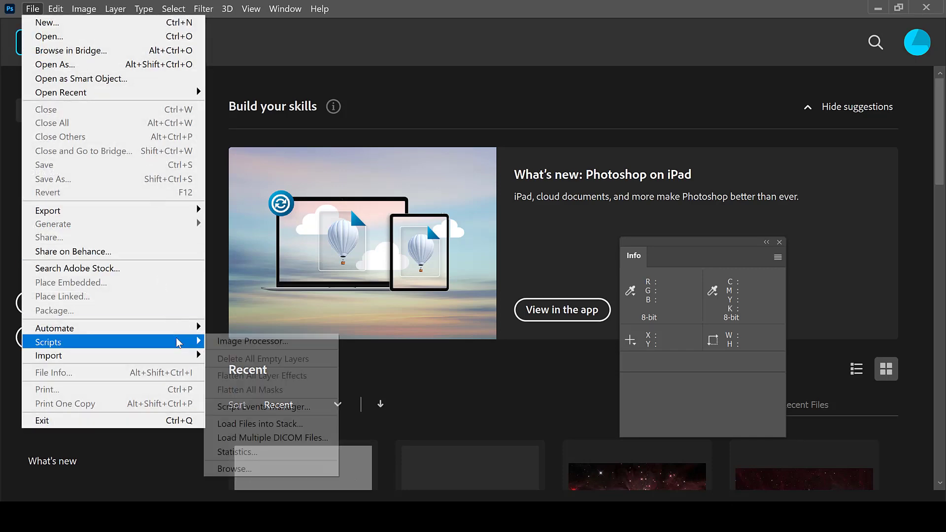
{"action": "left_click", "coordinate": [242, 425]}
{"action": "left_click", "coordinate": [541, 209]}
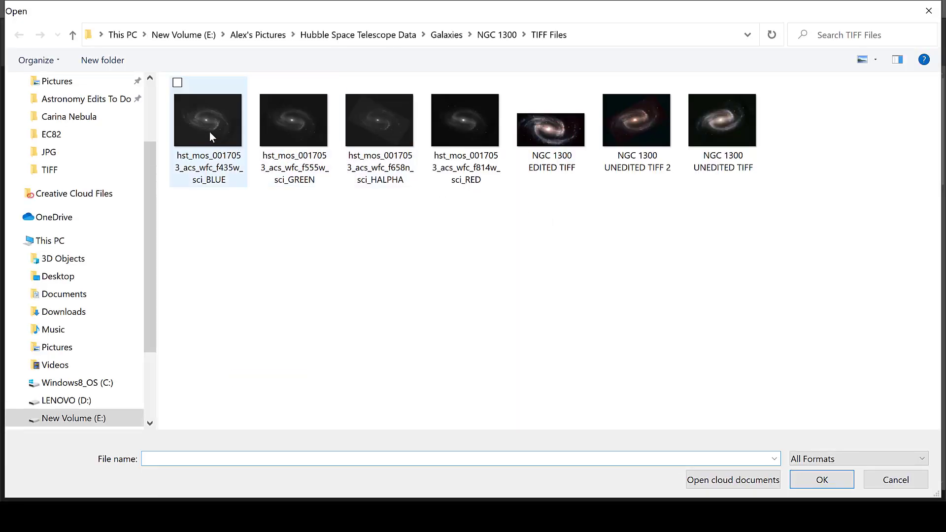
{"action": "left_click", "coordinate": [209, 132]}
{"action": "left_click", "coordinate": [279, 123], "text": "ctrl"}
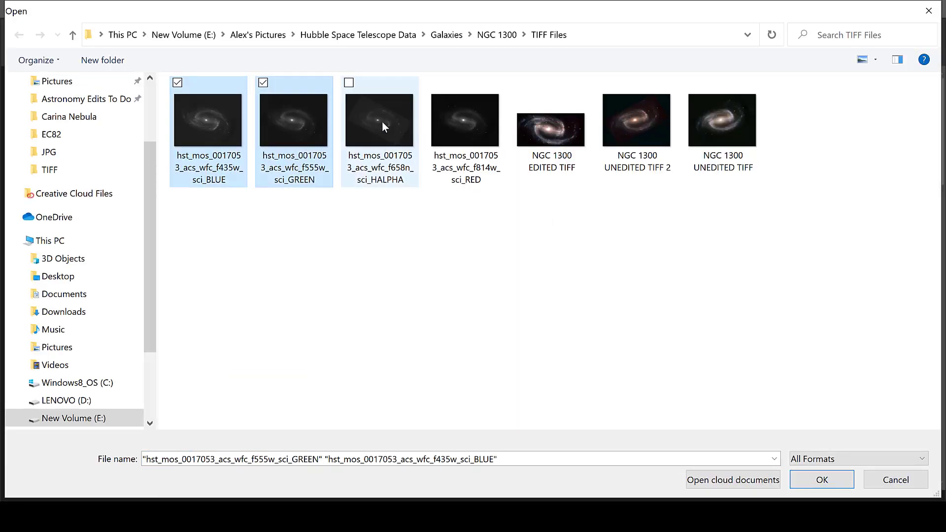
{"action": "left_click", "coordinate": [435, 110], "text": "ctrl"}
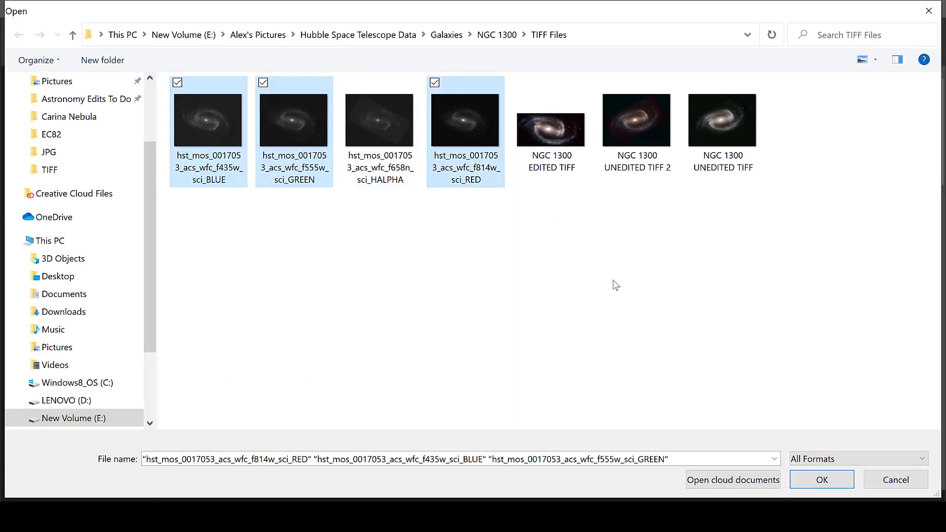
{"action": "left_click", "coordinate": [822, 480]}
{"action": "left_click", "coordinate": [623, 128]}
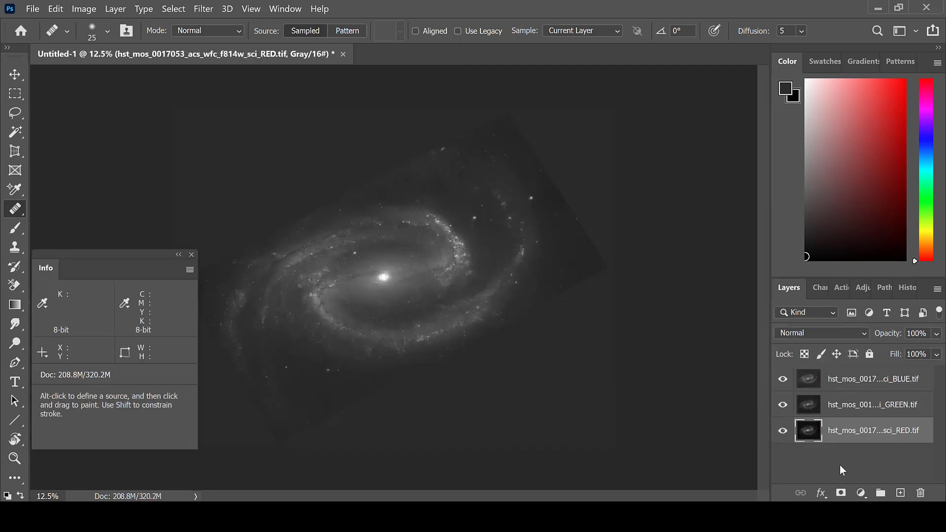
Step: Rename the three layers RED, GREEN and BLUE, then hide the BLUE layer
{"action": "double_click", "coordinate": [880, 433]}
{"action": "key", "text": "BackSpace"}
{"action": "type", "text": "RED"}
{"action": "key", "text": "Return"}
{"action": "double_click", "coordinate": [873, 409]}
{"action": "type", "text": "GR"}
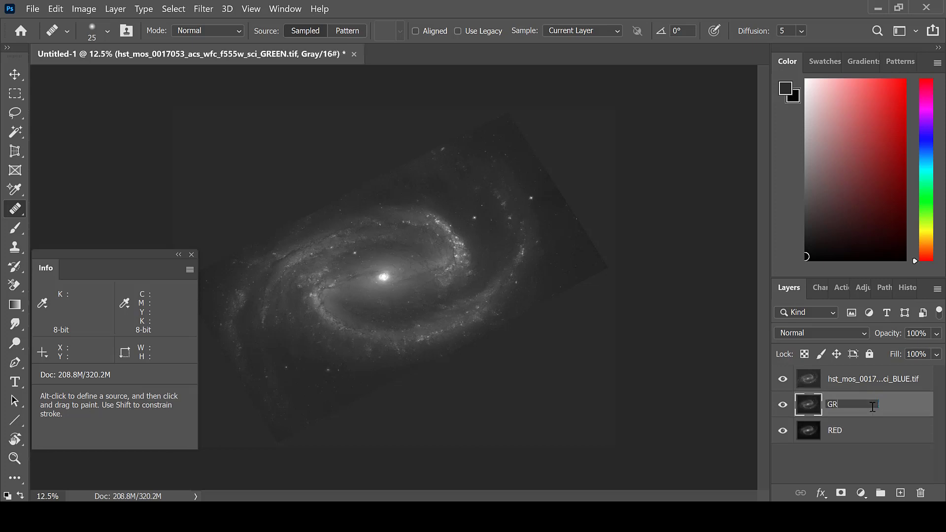
{"action": "type", "text": "EEN"}
{"action": "key", "text": "Return"}
{"action": "double_click", "coordinate": [872, 380]}
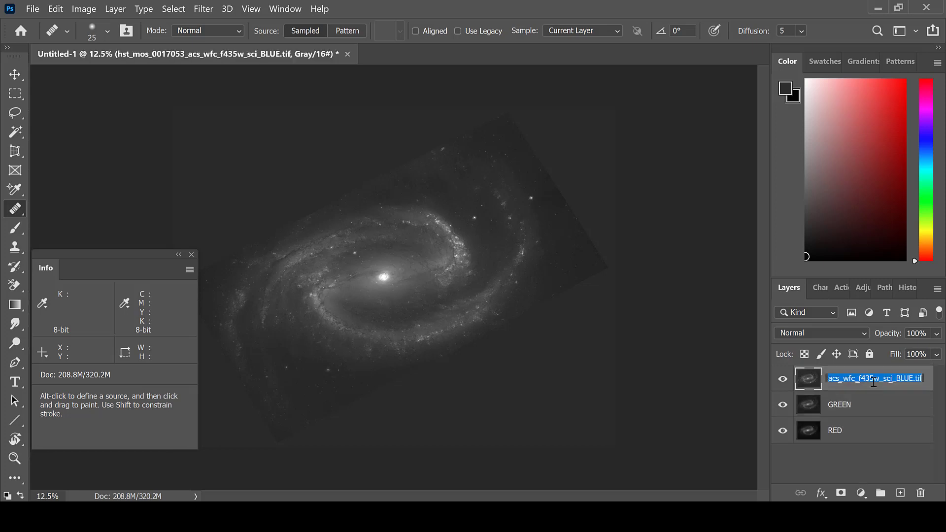
{"action": "type", "text": "BLUE"}
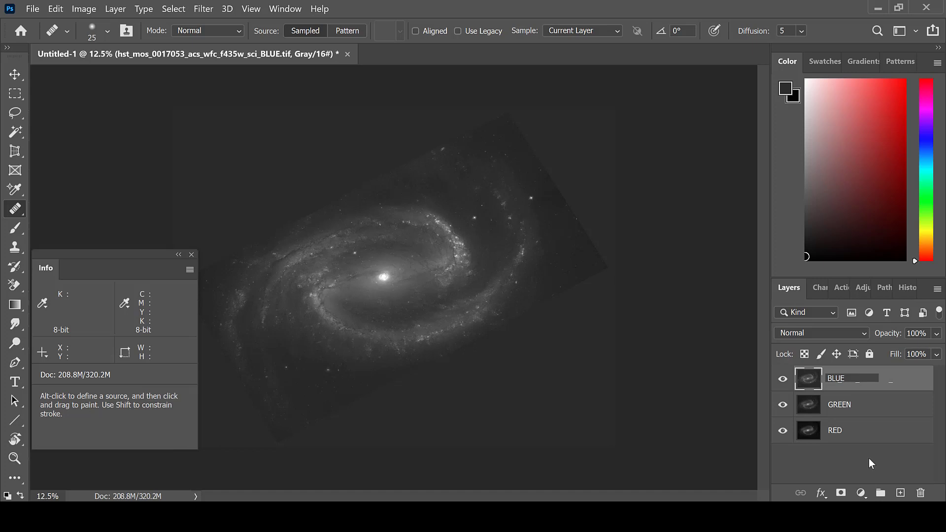
{"action": "left_click", "coordinate": [868, 458]}
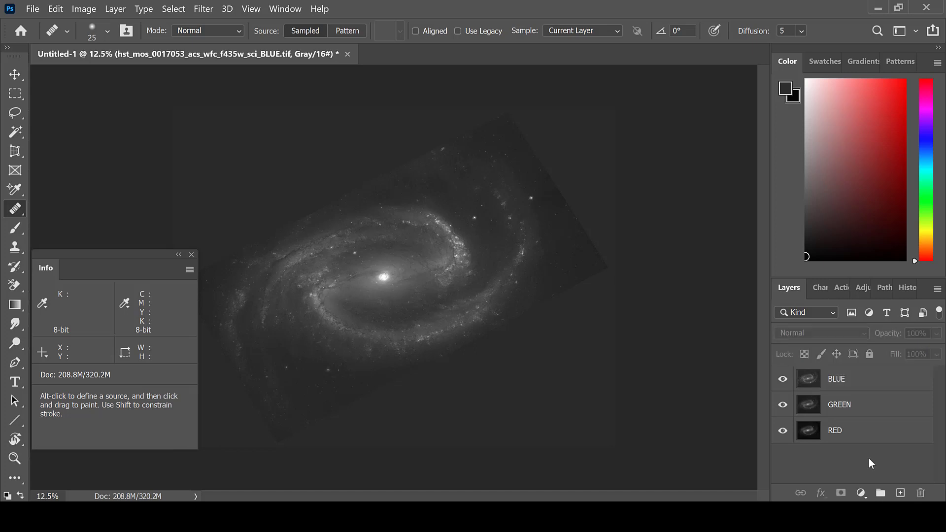
{"action": "left_click", "coordinate": [782, 379]}
Step: Hide GREEN and apply Levels to the RED layer, lowering its white point to 218
{"action": "left_click", "coordinate": [782, 405]}
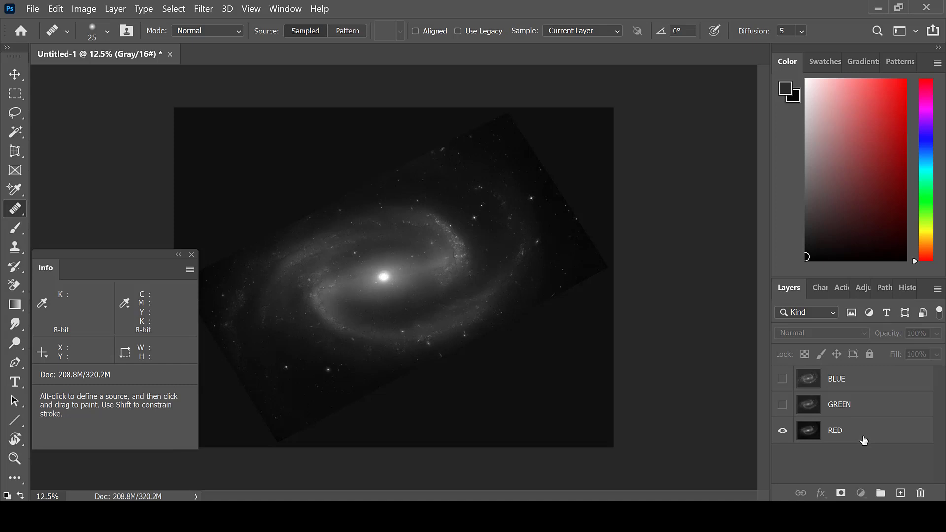
{"action": "left_click", "coordinate": [863, 440]}
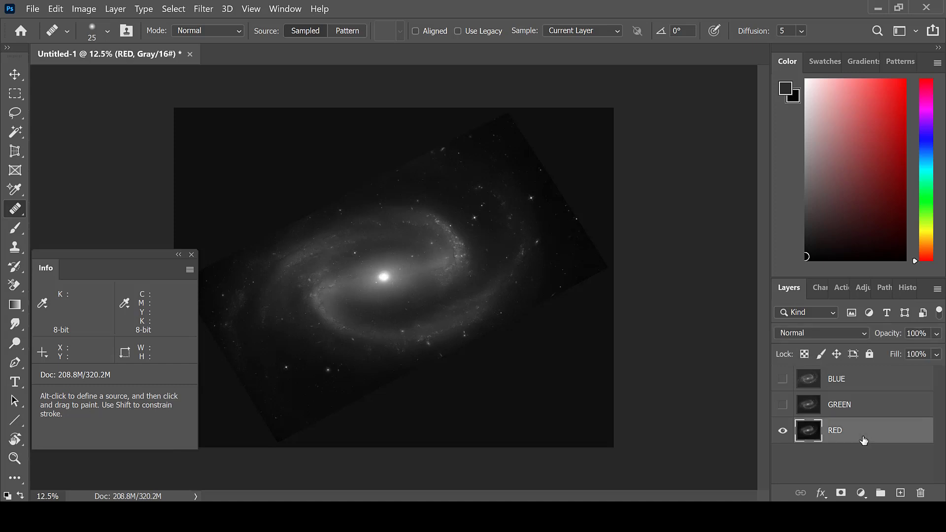
{"action": "left_click", "coordinate": [84, 10]}
{"action": "mouse_move", "coordinate": [106, 41]}
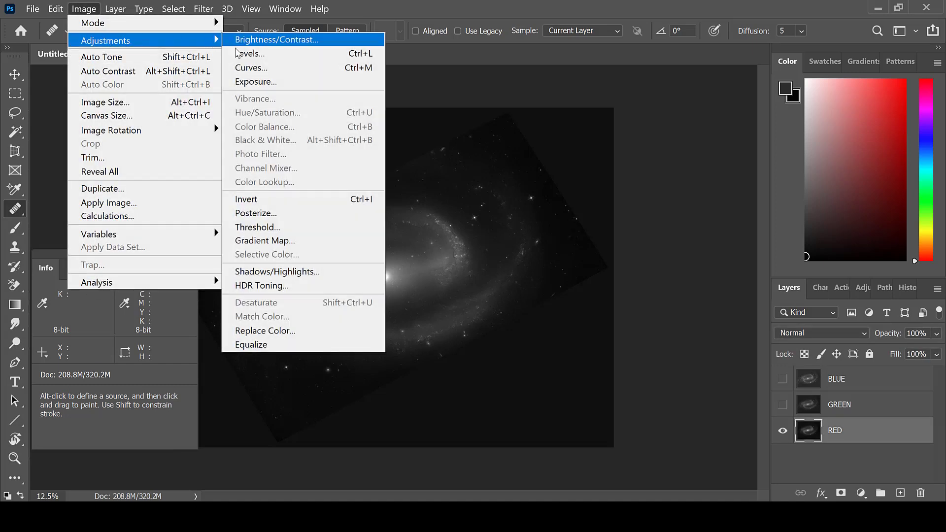
{"action": "left_click", "coordinate": [238, 53]}
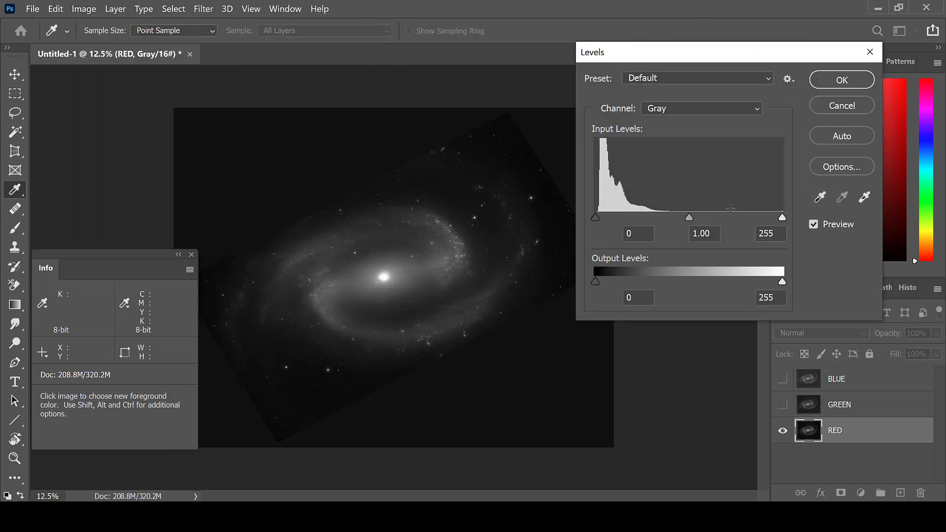
{"action": "left_click_drag", "start_coordinate": [783, 218], "coordinate": [755, 226]}
{"action": "left_click", "coordinate": [597, 217]}
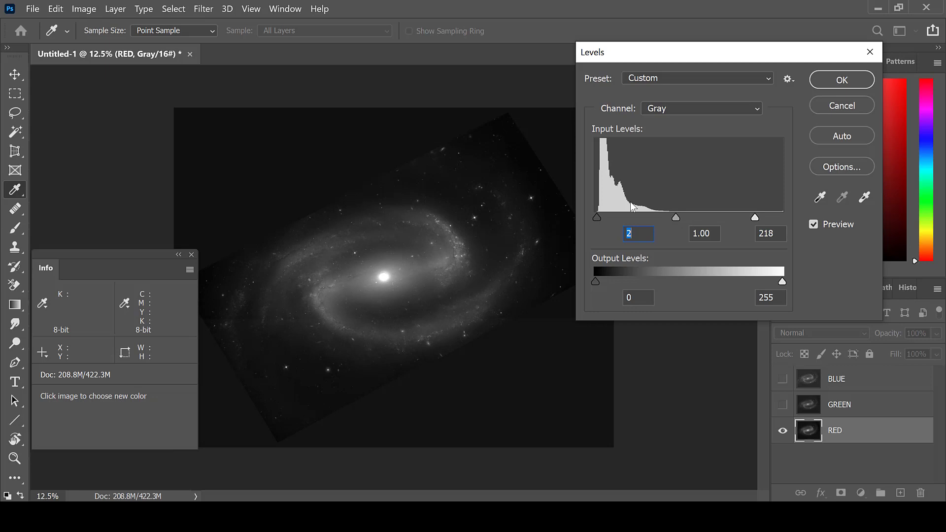
{"action": "key", "text": "Return"}
Step: Show GREEN and set its Levels input range to 10–220
{"action": "left_click", "coordinate": [782, 404]}
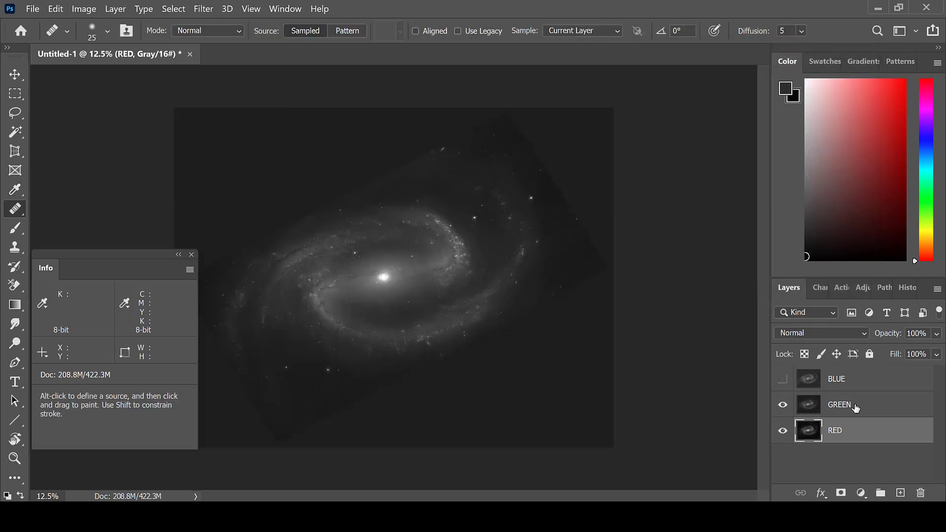
{"action": "left_click", "coordinate": [856, 407]}
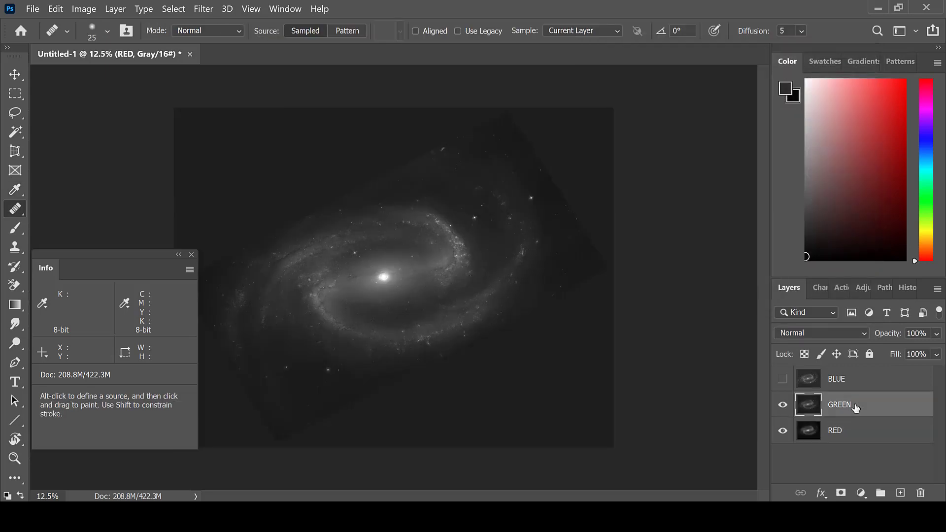
{"action": "left_click", "coordinate": [82, 9]}
{"action": "mouse_move", "coordinate": [128, 45]}
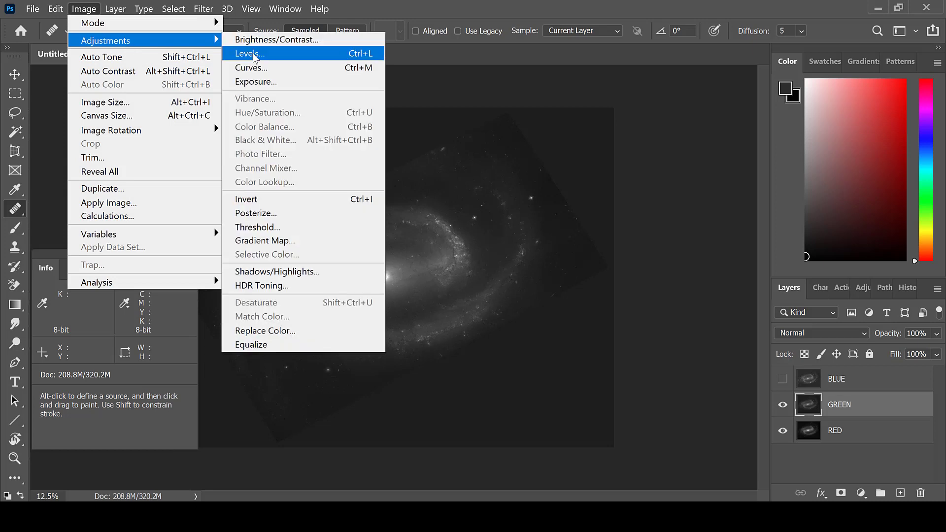
{"action": "left_click", "coordinate": [257, 54]}
{"action": "left_click_drag", "start_coordinate": [596, 217], "coordinate": [602, 217]}
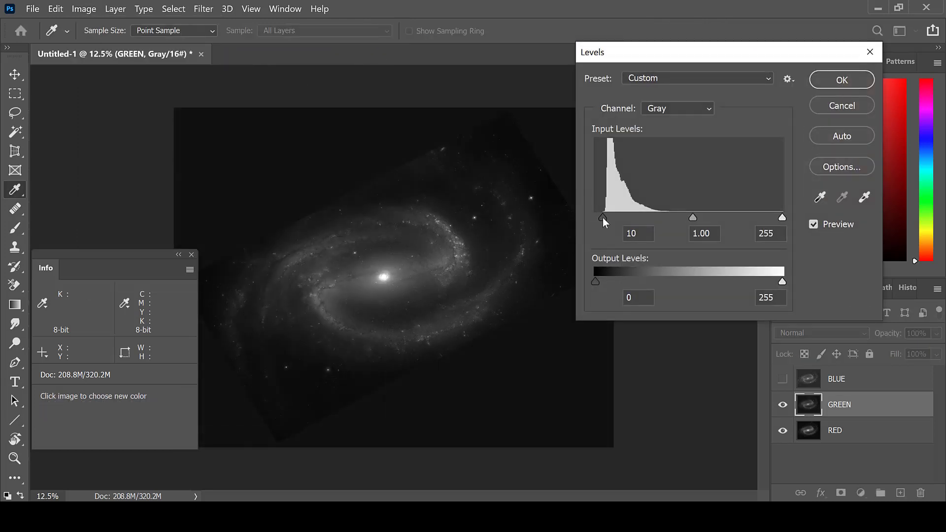
{"action": "left_click_drag", "start_coordinate": [782, 217], "coordinate": [756, 218]}
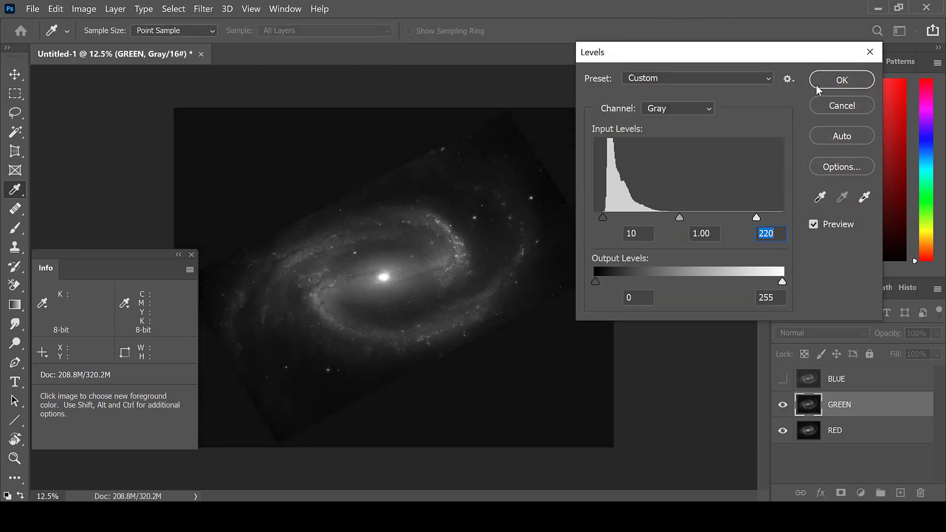
{"action": "left_click", "coordinate": [842, 79]}
{"action": "key", "text": "j"}
Step: Show BLUE and raise its Levels black point to 20 to darken the background
{"action": "left_click", "coordinate": [783, 379]}
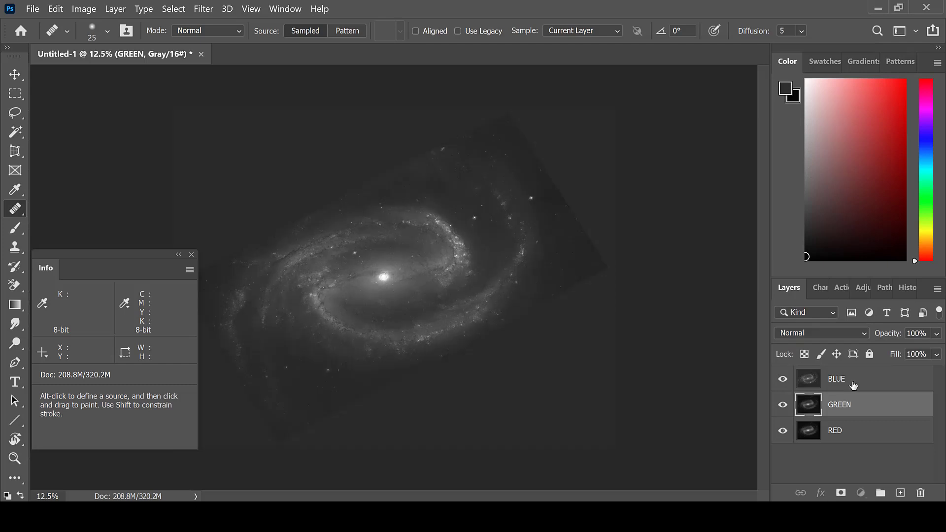
{"action": "left_click", "coordinate": [853, 383]}
{"action": "left_click", "coordinate": [84, 9]}
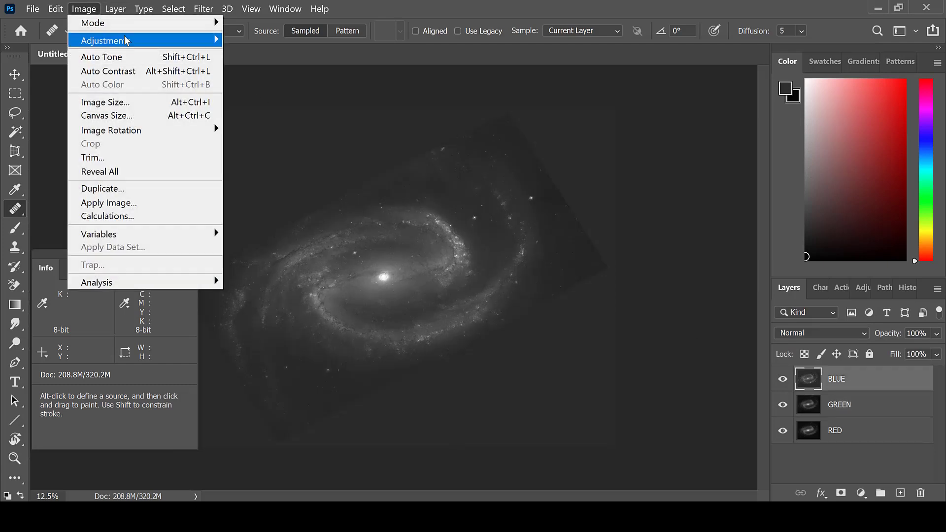
{"action": "mouse_move", "coordinate": [125, 38]}
{"action": "left_click", "coordinate": [266, 53]}
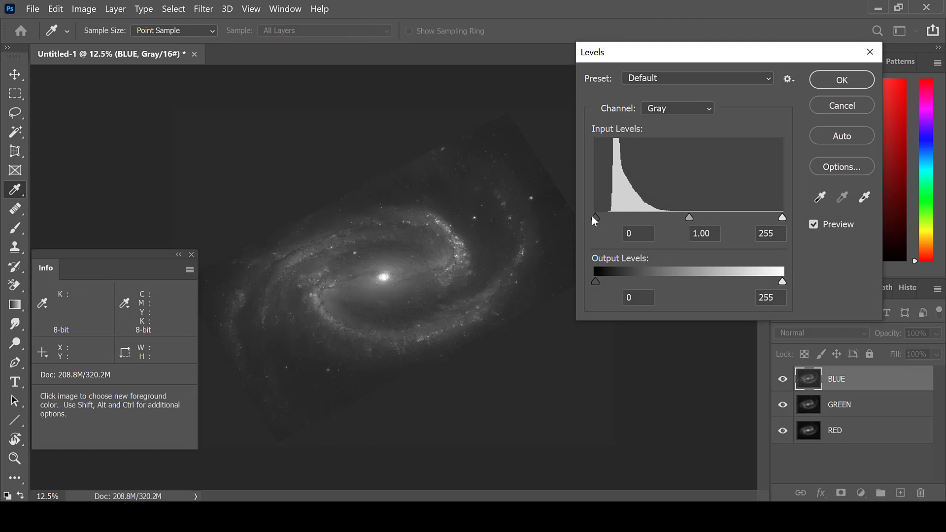
{"action": "left_click_drag", "start_coordinate": [593, 217], "coordinate": [611, 224]}
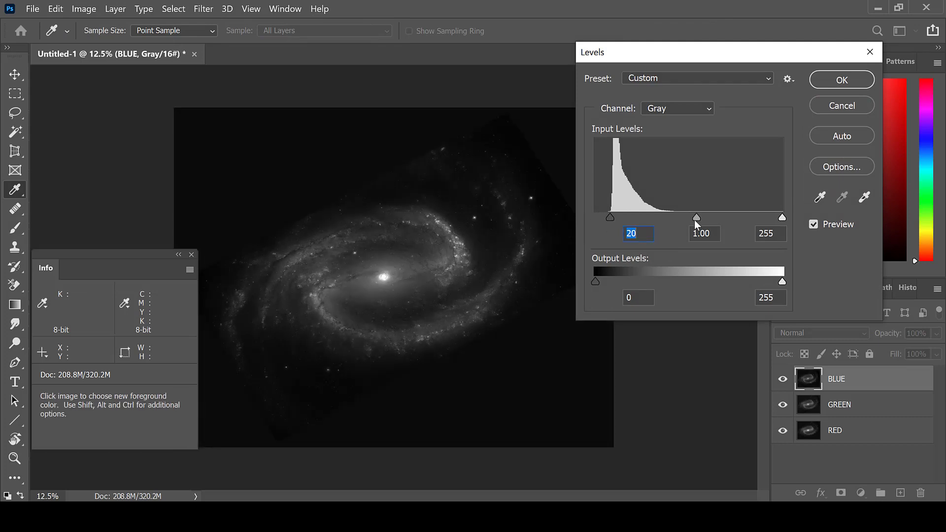
{"action": "left_click", "coordinate": [841, 80]}
{"action": "key", "text": "j"}
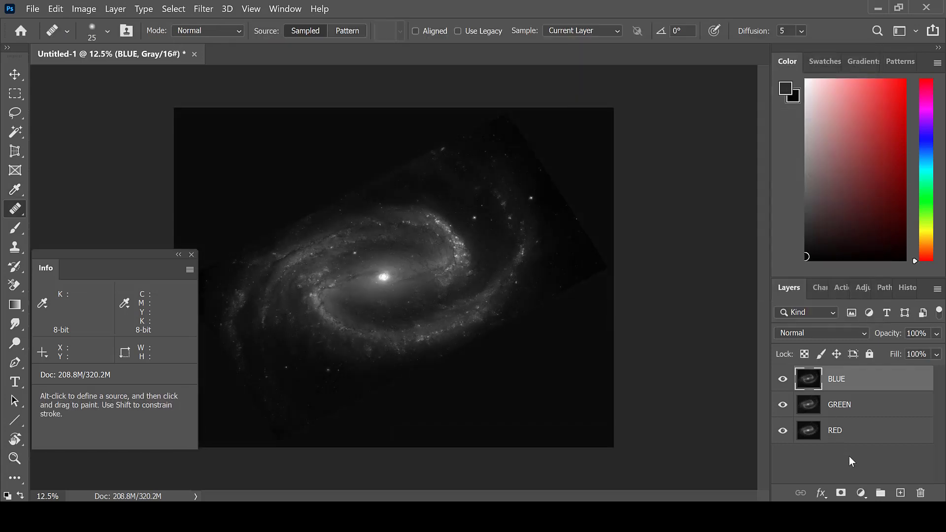
{"action": "left_click", "coordinate": [849, 456]}
Step: Convert the document to RGB Color, choosing not to merge the layers
{"action": "left_click", "coordinate": [82, 8]}
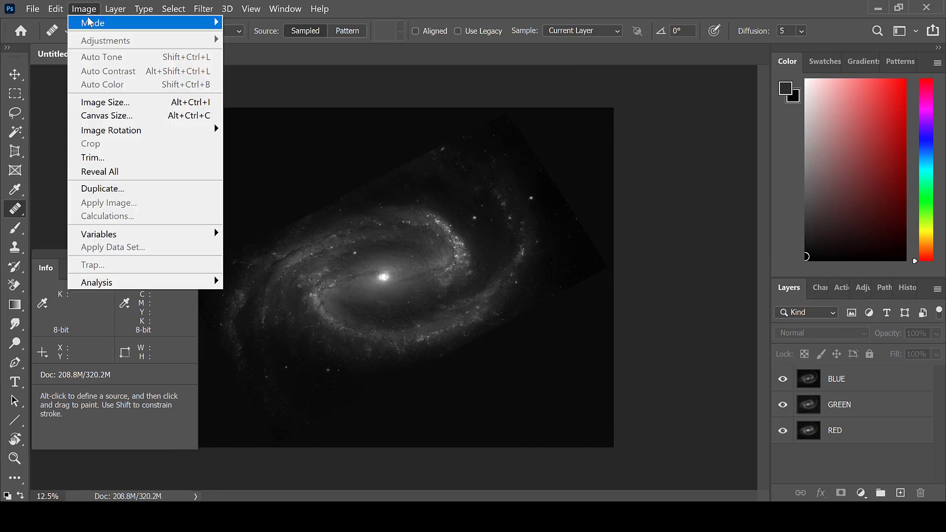
{"action": "mouse_move", "coordinate": [90, 23]}
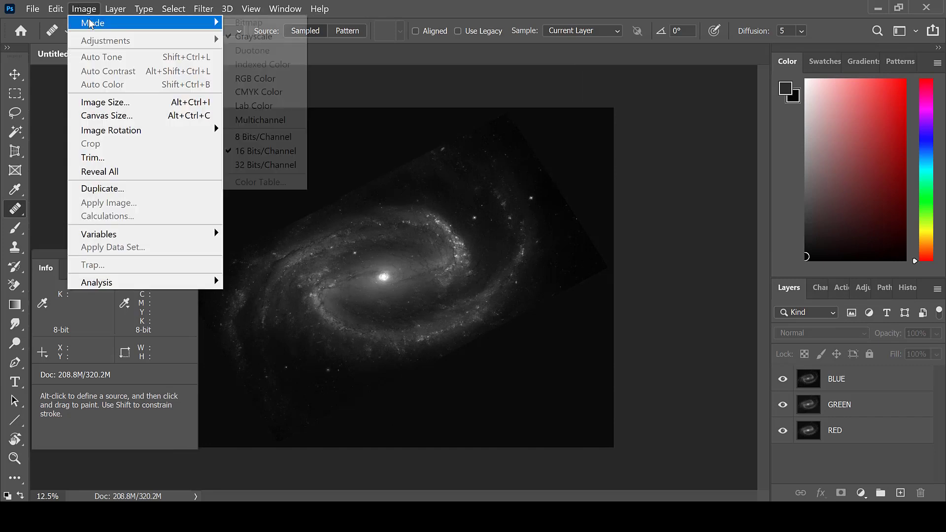
{"action": "left_click", "coordinate": [263, 78]}
{"action": "left_click", "coordinate": [661, 225]}
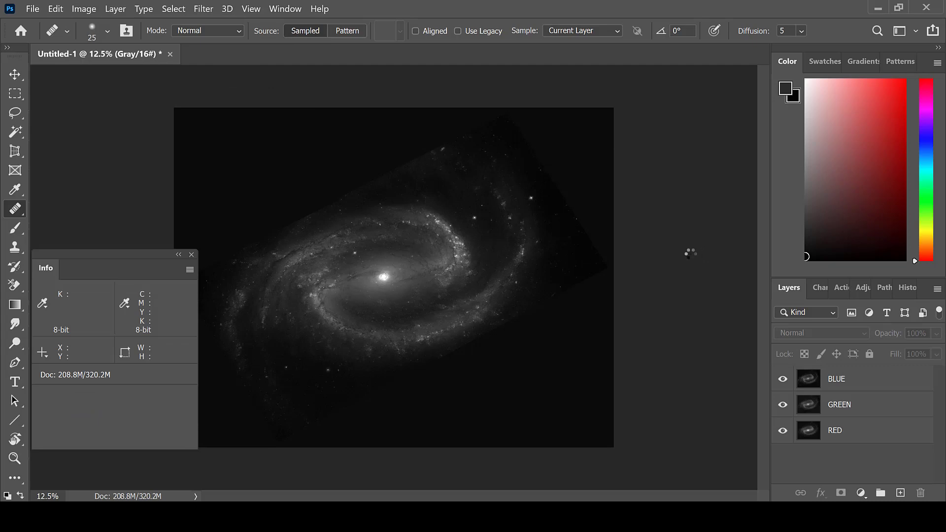
Step: Convert the BLUE, GREEN and RED layers each into a smart object
{"action": "right_click", "coordinate": [865, 382]}
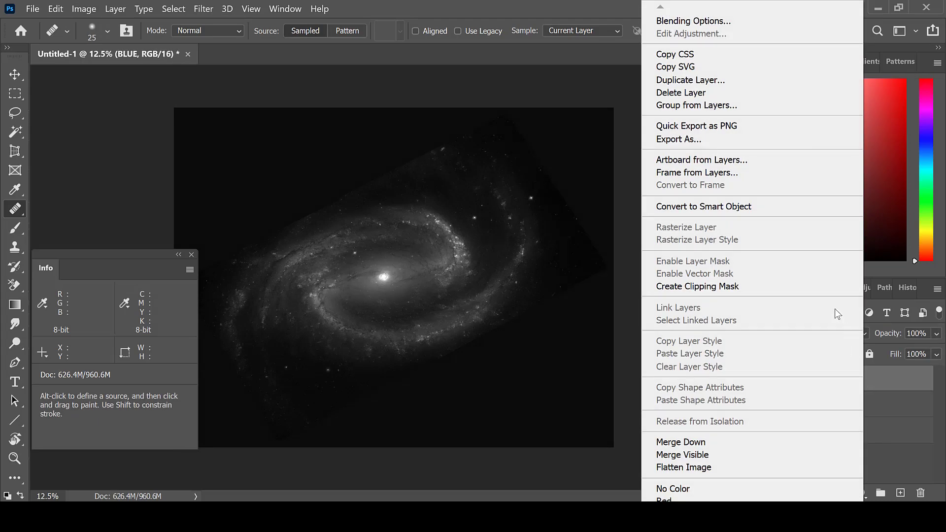
{"action": "left_click", "coordinate": [765, 206]}
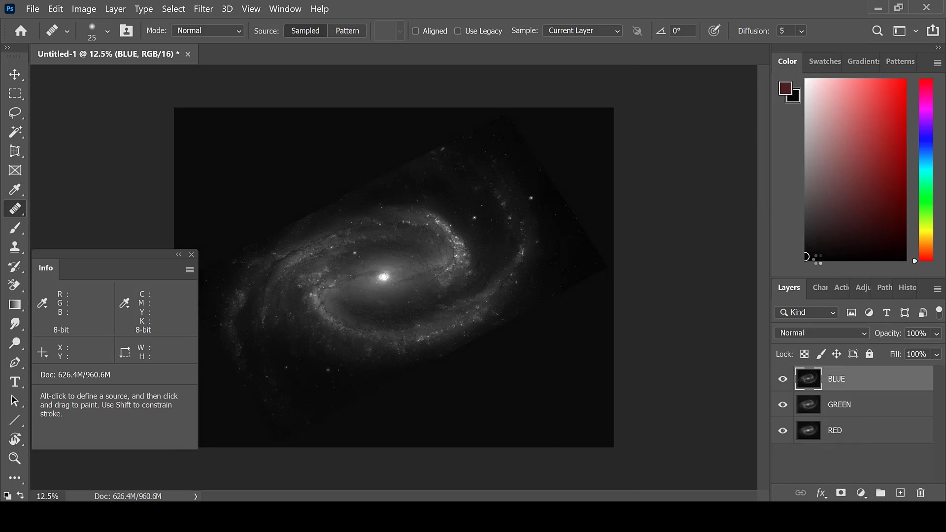
{"action": "left_click", "coordinate": [873, 408]}
{"action": "right_click", "coordinate": [873, 408]}
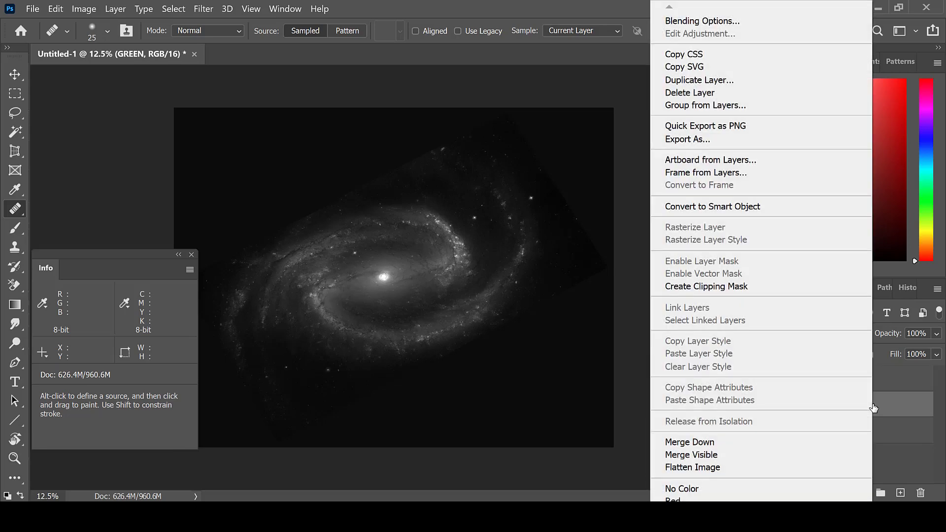
{"action": "left_click", "coordinate": [777, 207]}
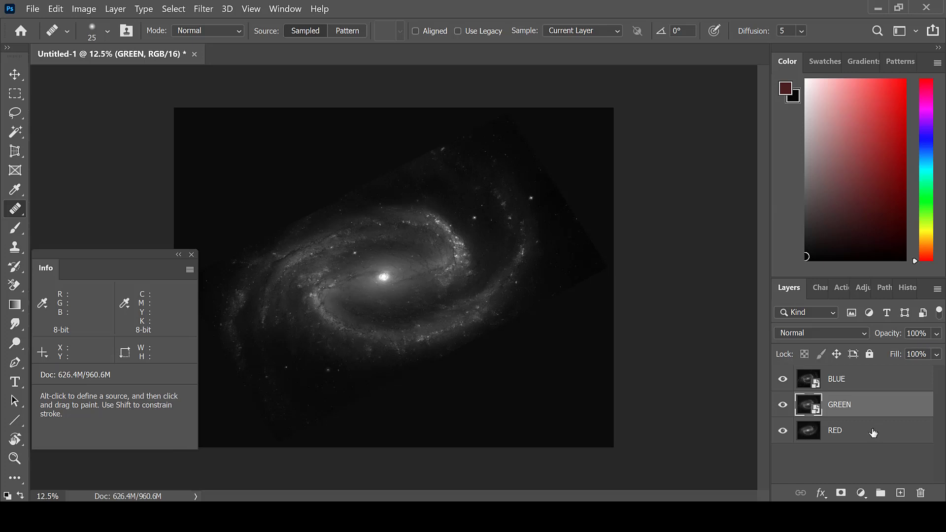
{"action": "right_click", "coordinate": [874, 433]}
{"action": "left_click", "coordinate": [764, 206]}
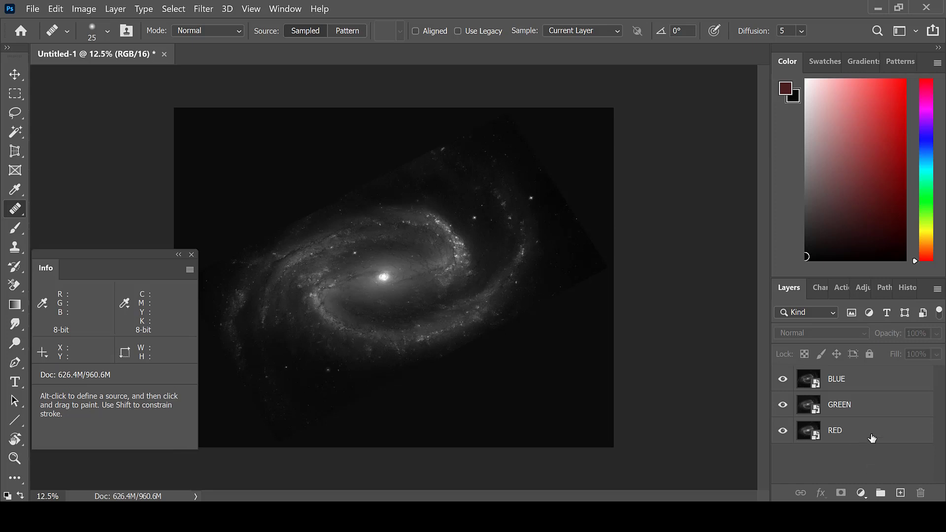
Step: Restrict the RED layer's blending to the R channel only
{"action": "left_click", "coordinate": [891, 438]}
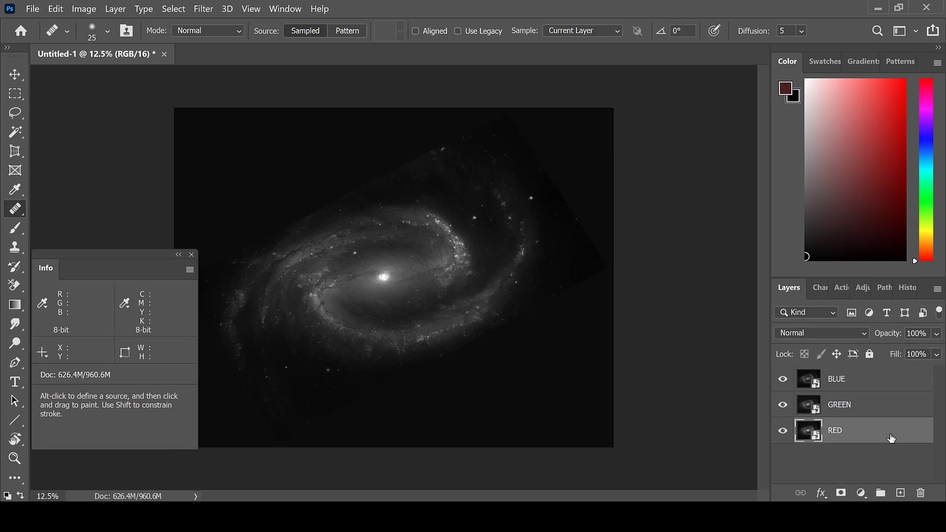
{"action": "key", "text": "h"}
{"action": "double_click", "coordinate": [891, 438]}
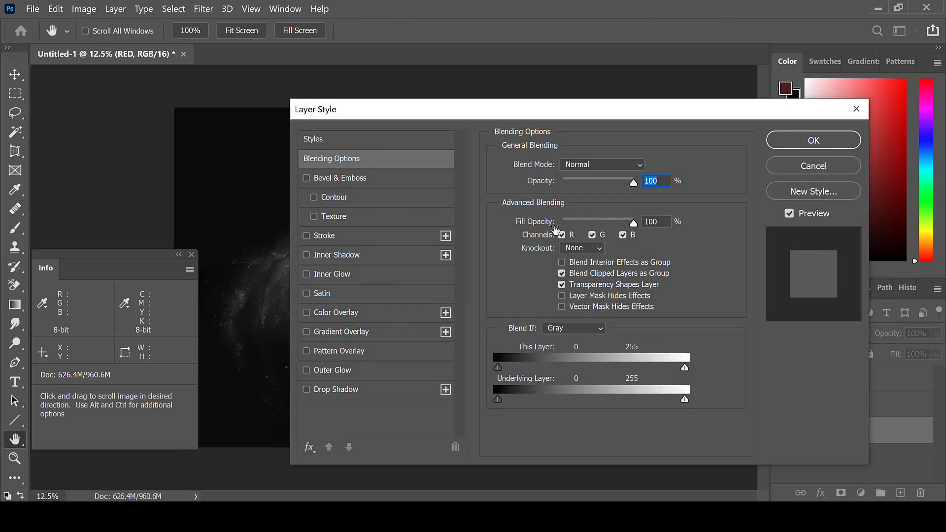
{"action": "left_click", "coordinate": [592, 236]}
{"action": "left_click", "coordinate": [624, 236]}
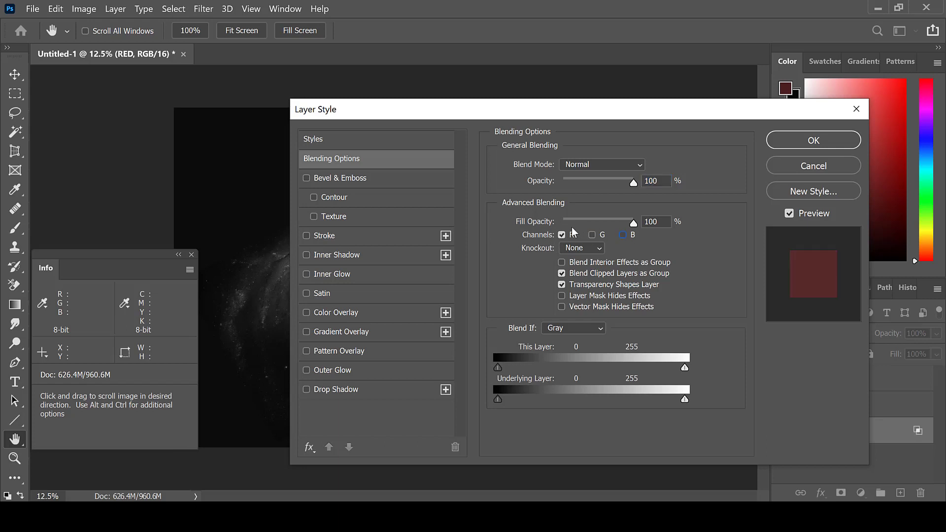
{"action": "left_click", "coordinate": [808, 144]}
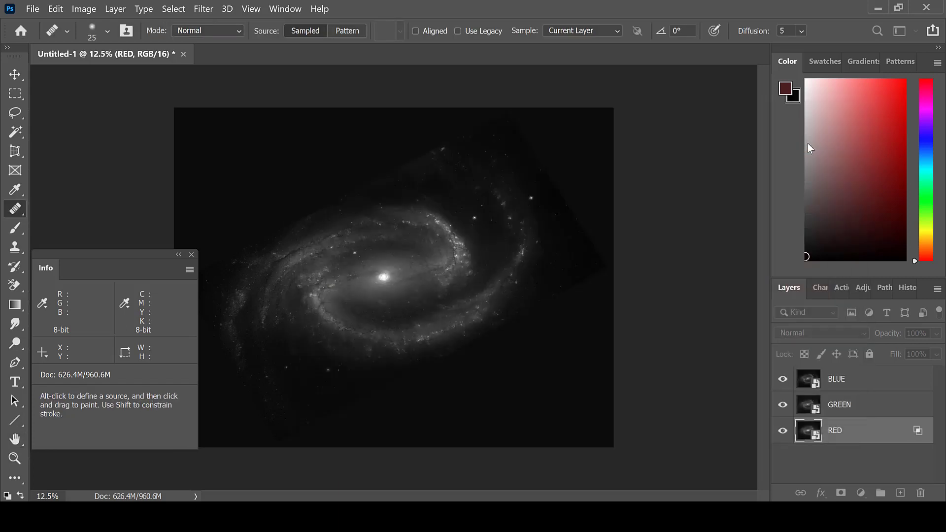
Step: Restrict the GREEN layer's blending to the G channel only
{"action": "left_click", "coordinate": [906, 412]}
{"action": "double_click", "coordinate": [905, 412]}
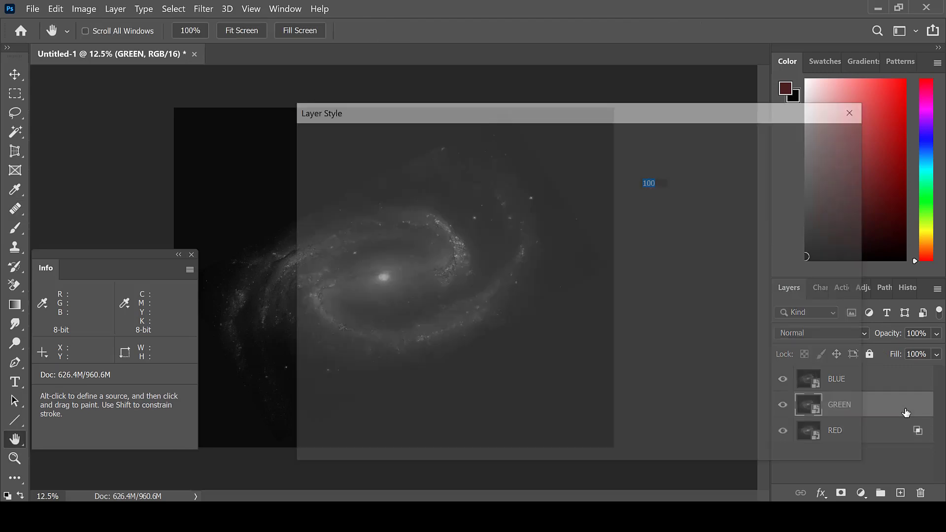
{"action": "left_click", "coordinate": [561, 235]}
{"action": "left_click", "coordinate": [623, 235]}
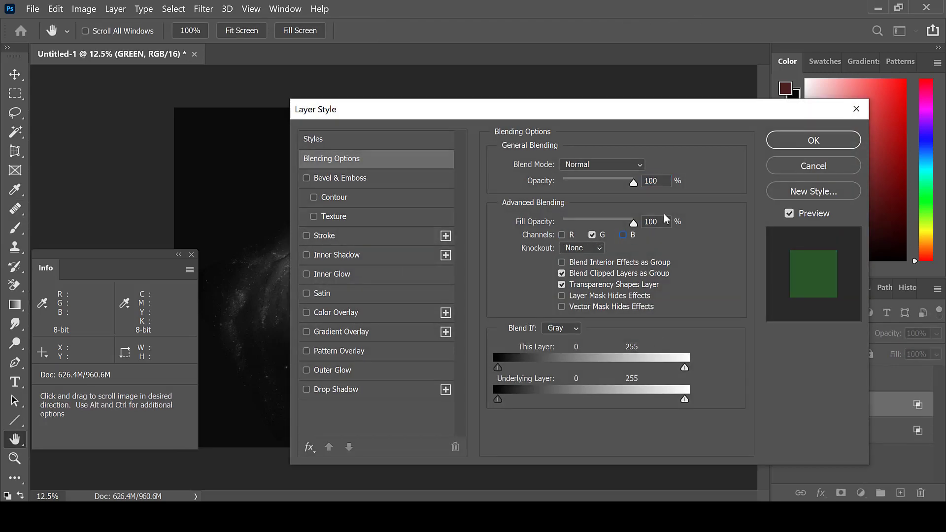
{"action": "left_click", "coordinate": [802, 144]}
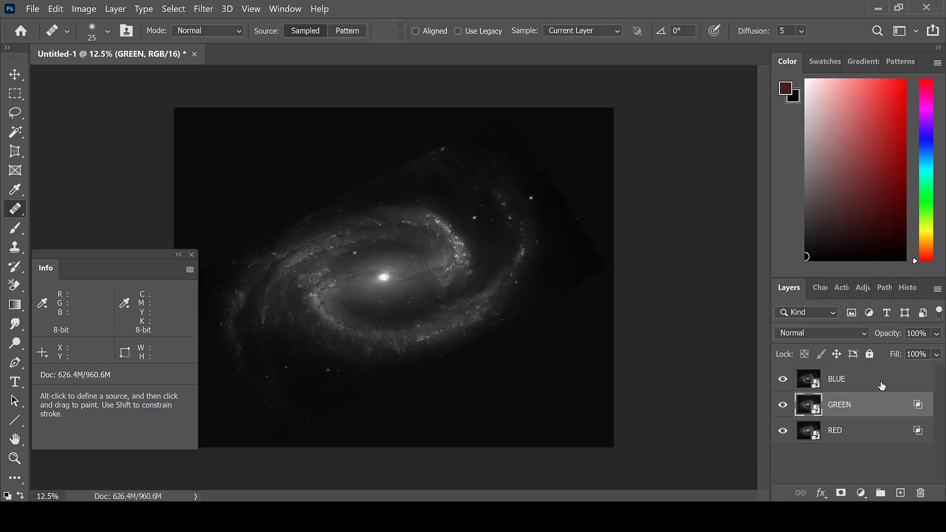
Step: Restrict the BLUE layer's blending to the B channel only
{"action": "double_click", "coordinate": [882, 385]}
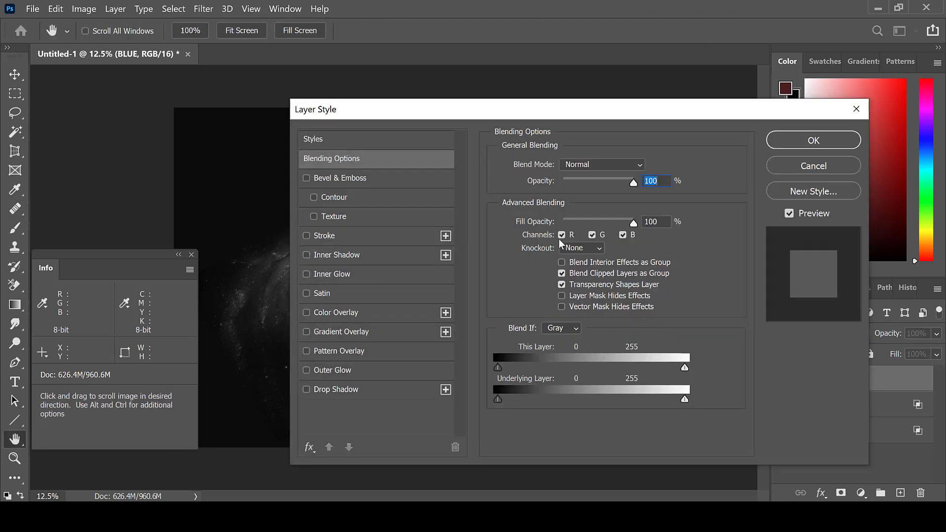
{"action": "left_click", "coordinate": [561, 235]}
{"action": "left_click", "coordinate": [593, 235]}
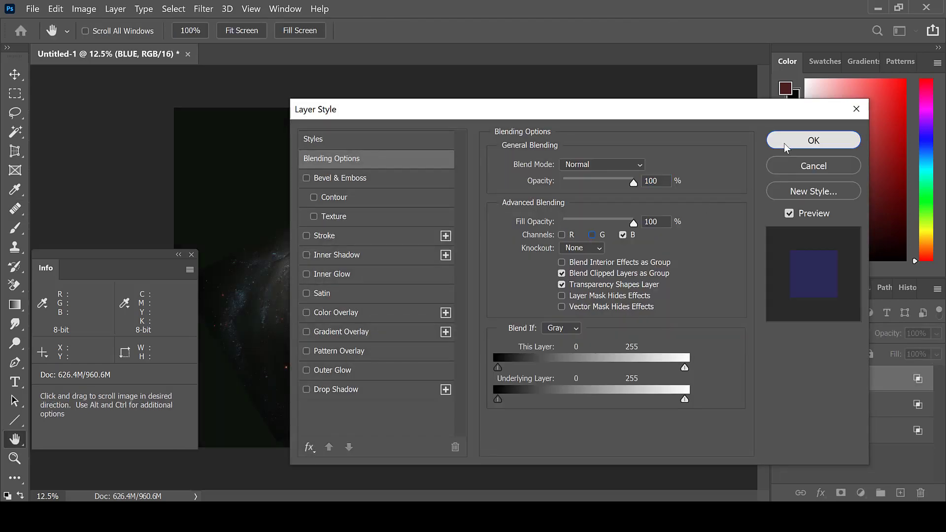
{"action": "left_click", "coordinate": [784, 144]}
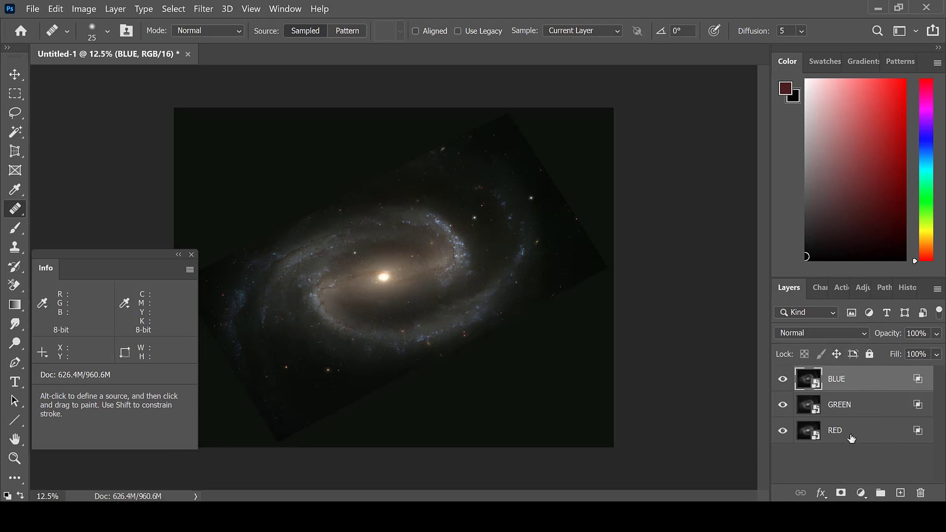
Step: Switch BLUE and GREEN to Lighten blend mode and confirm RED remains Normal
{"action": "left_click", "coordinate": [865, 332]}
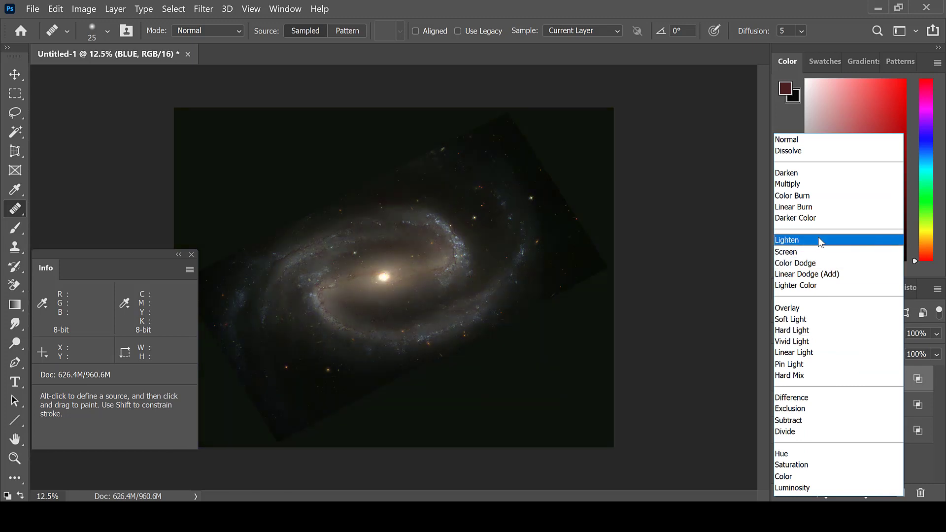
{"action": "left_click", "coordinate": [819, 242]}
{"action": "left_click", "coordinate": [867, 411]}
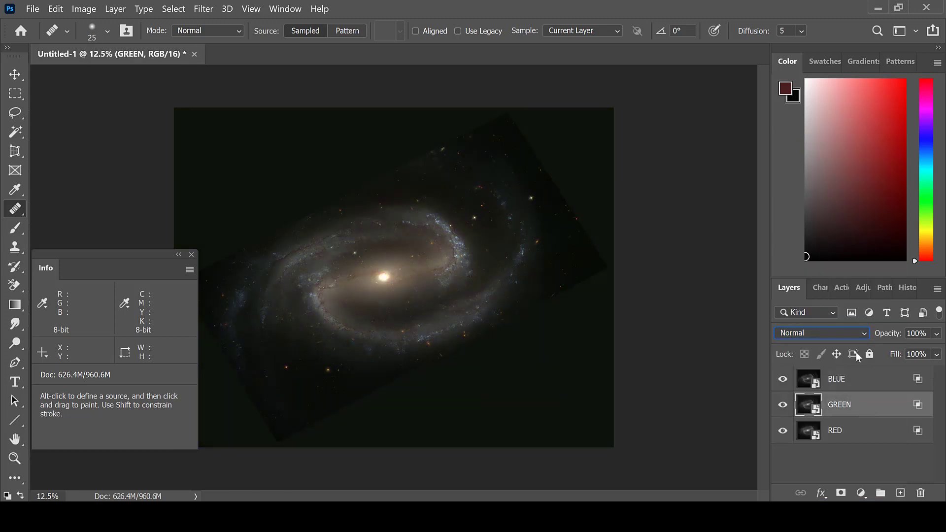
{"action": "left_click", "coordinate": [864, 335]}
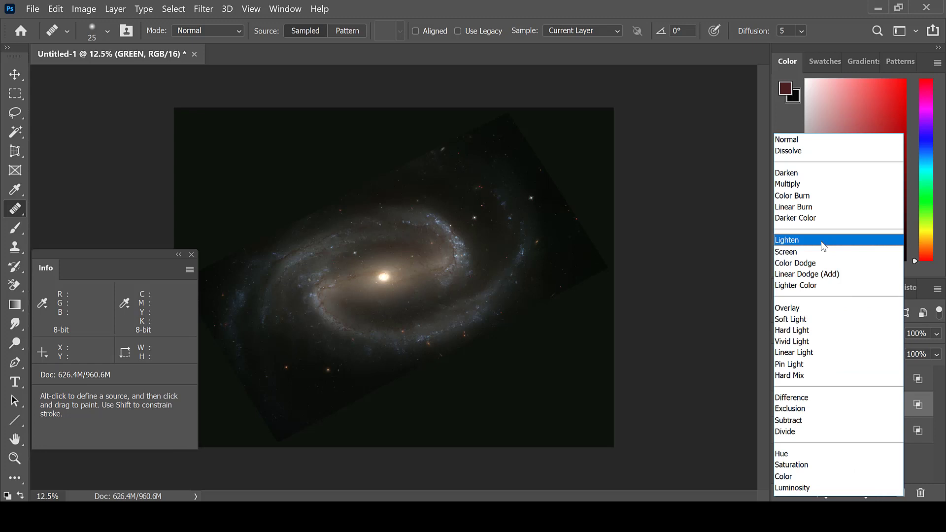
{"action": "left_click", "coordinate": [821, 241]}
{"action": "left_click", "coordinate": [861, 387]}
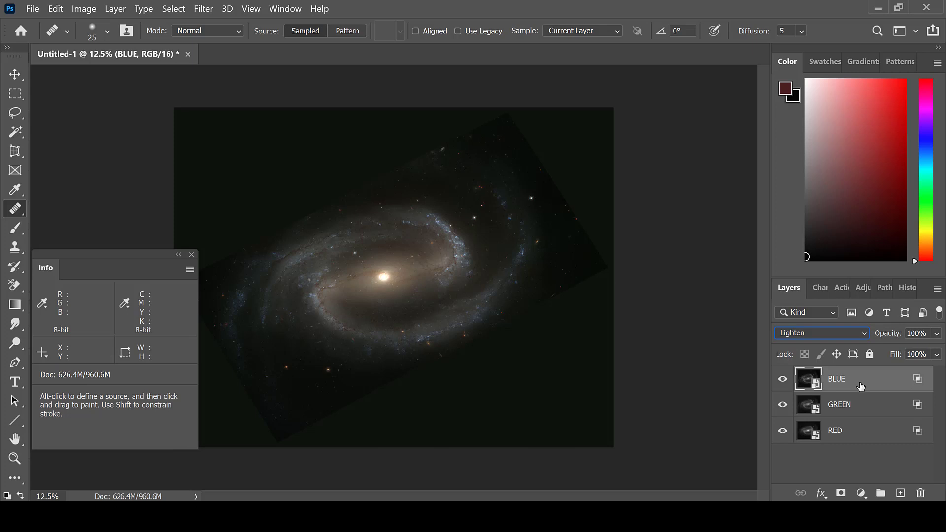
{"action": "left_click", "coordinate": [867, 441]}
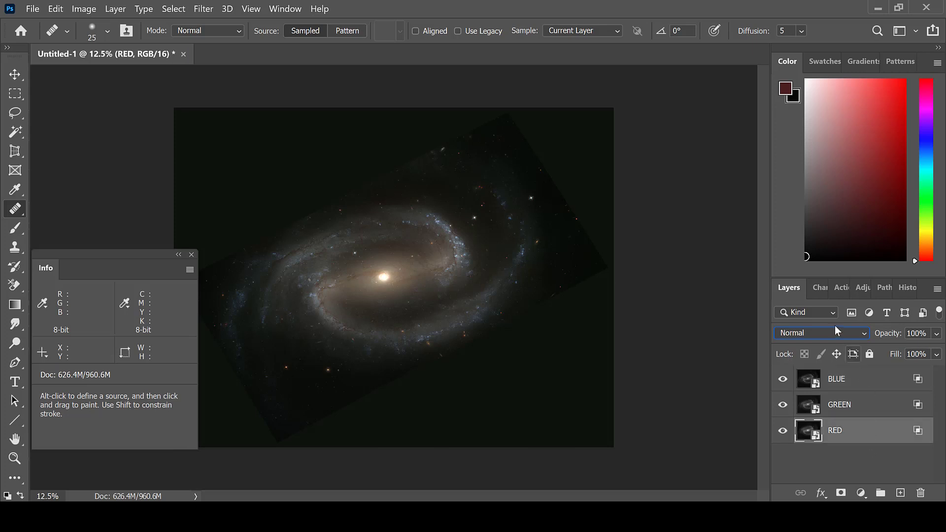
{"action": "left_click", "coordinate": [865, 389]}
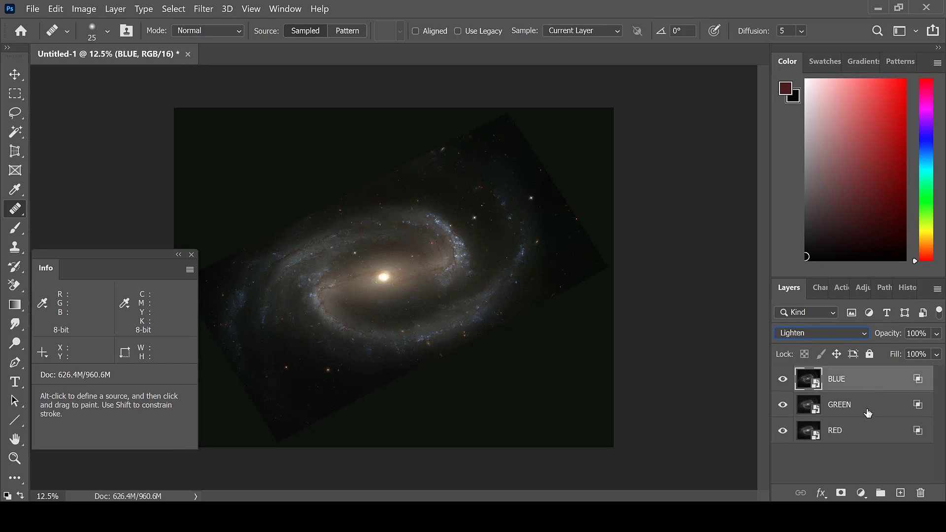
Step: Flatten the BLUE, GREEN and RED layers into Background, then duplicate it as Layer 1
{"action": "left_click", "coordinate": [862, 430], "text": "shift"}
{"action": "right_click", "coordinate": [861, 430]}
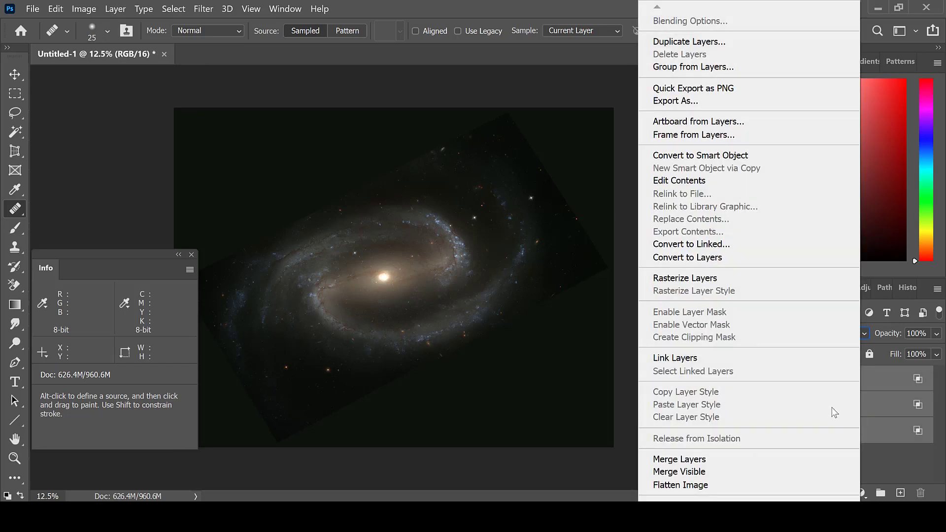
{"action": "left_click", "coordinate": [793, 483]}
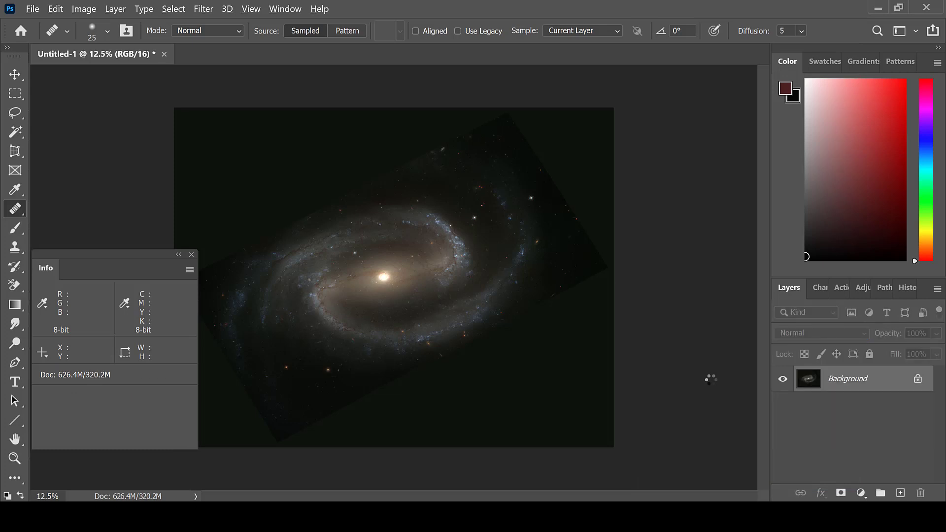
{"action": "key", "text": "ctrl+j"}
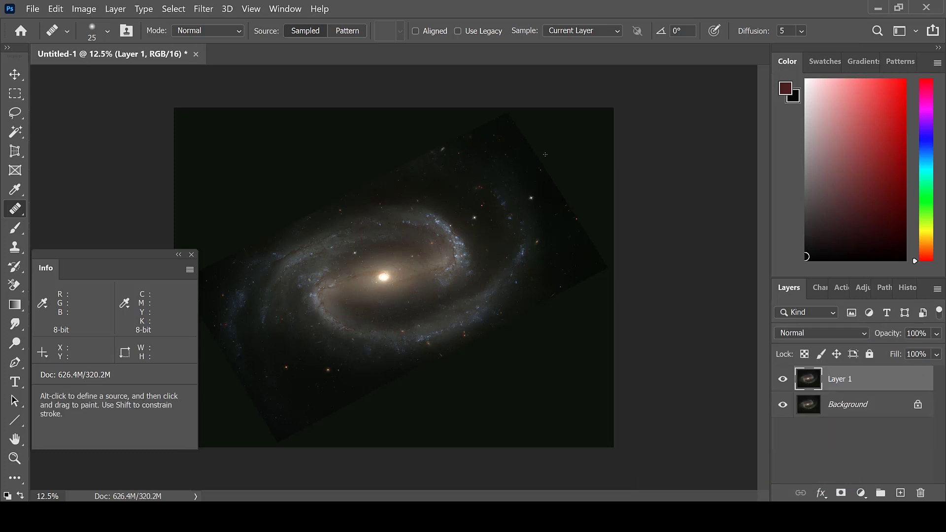
Step: Open the HALPHA TIFF and raise its Levels black point to 22
{"action": "left_click", "coordinate": [36, 8]}
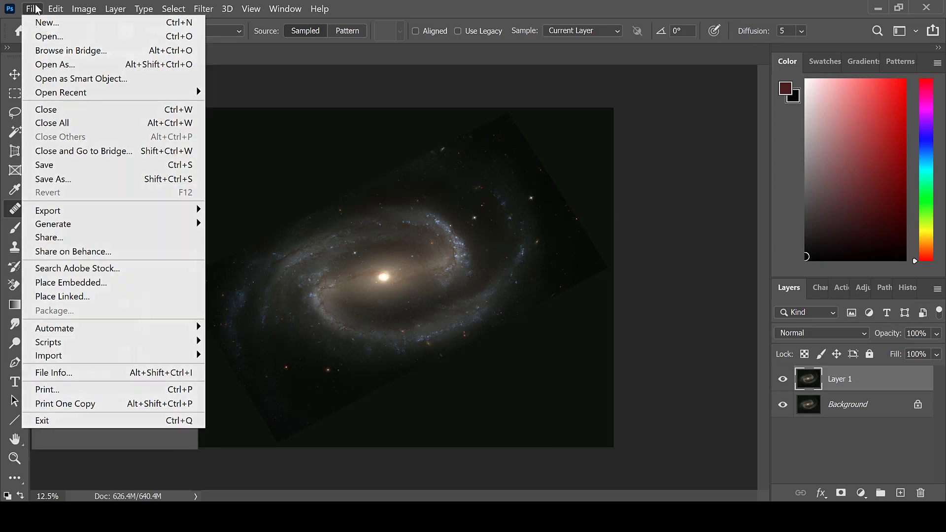
{"action": "left_click", "coordinate": [43, 39]}
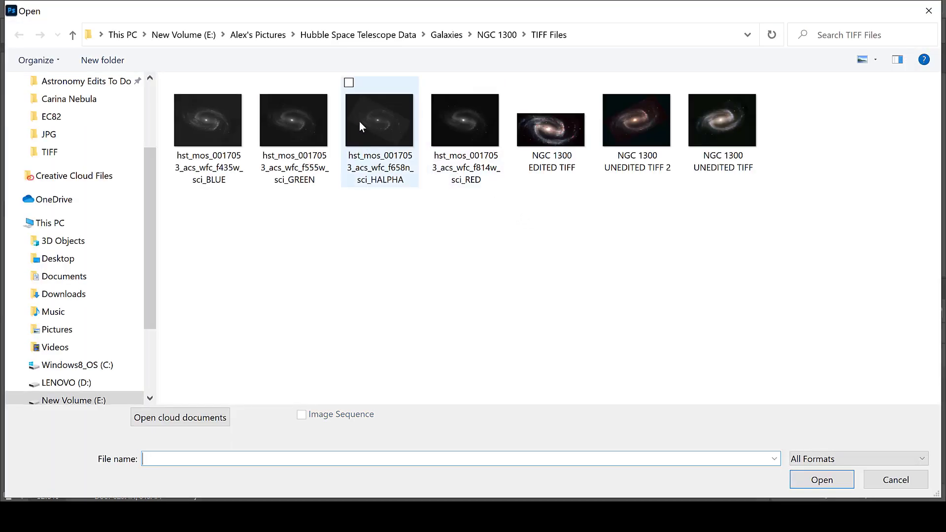
{"action": "double_click", "coordinate": [359, 121]}
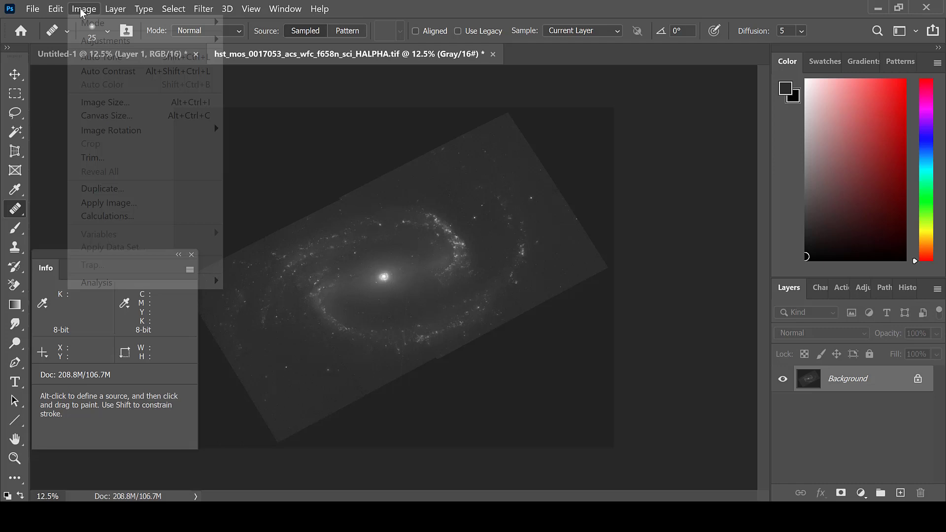
{"action": "mouse_move", "coordinate": [124, 42]}
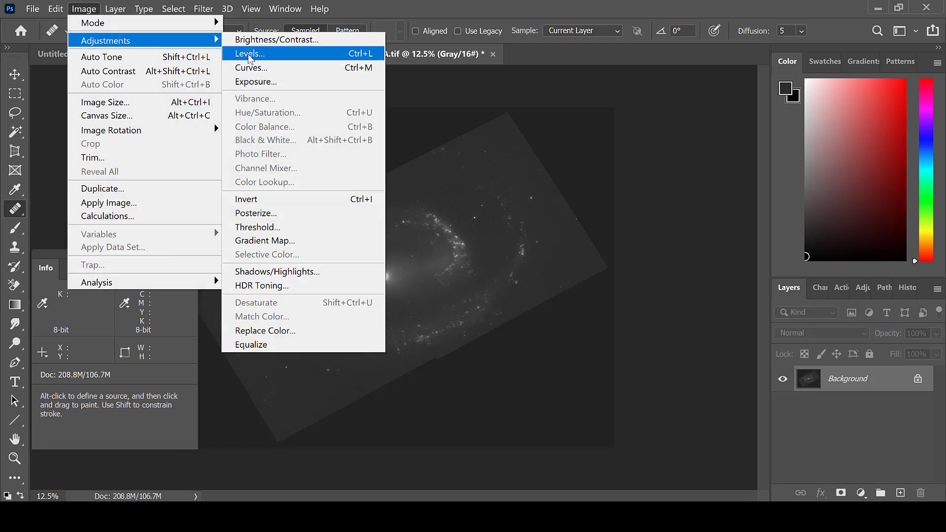
{"action": "left_click", "coordinate": [251, 54]}
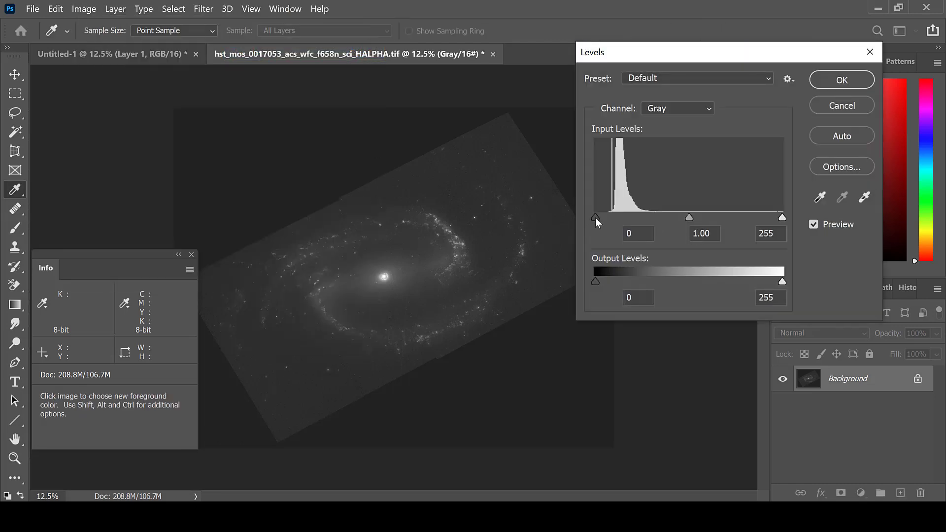
{"action": "left_click_drag", "start_coordinate": [595, 217], "coordinate": [611, 220]}
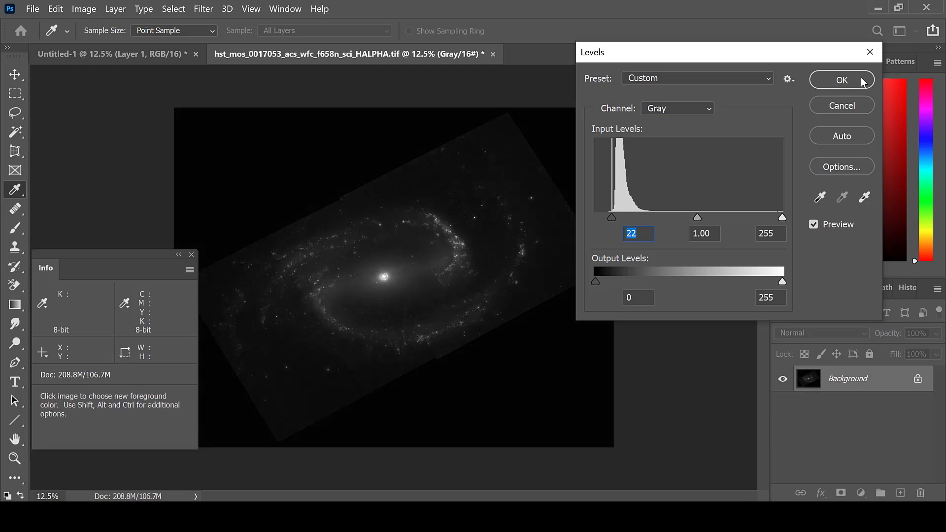
{"action": "left_click", "coordinate": [841, 80]}
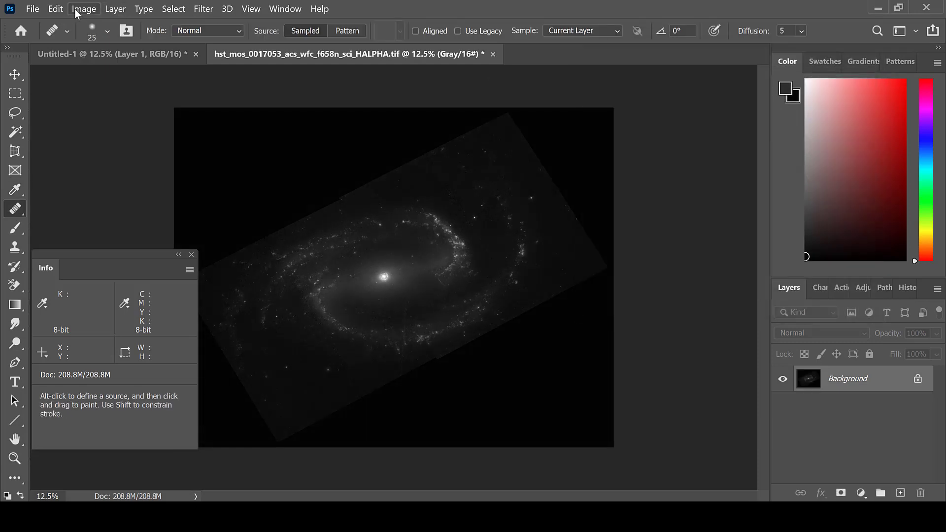
Step: Apply a second Levels pass with input levels 3 to 179
{"action": "left_click", "coordinate": [81, 10]}
{"action": "mouse_move", "coordinate": [105, 40]}
{"action": "left_click", "coordinate": [236, 53]}
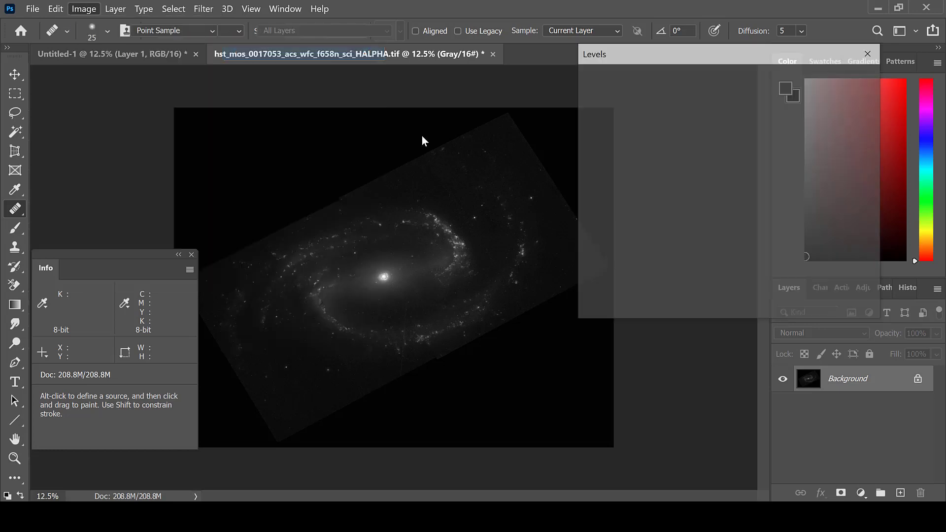
{"action": "left_click_drag", "start_coordinate": [781, 218], "coordinate": [726, 220]}
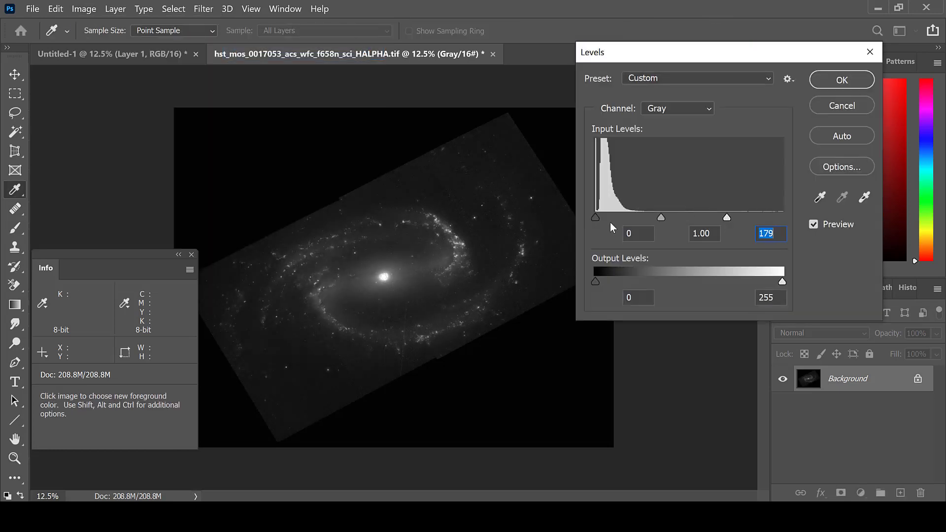
{"action": "left_click_drag", "start_coordinate": [595, 217], "coordinate": [598, 217]}
{"action": "left_click", "coordinate": [841, 80]}
{"action": "key", "text": "j"}
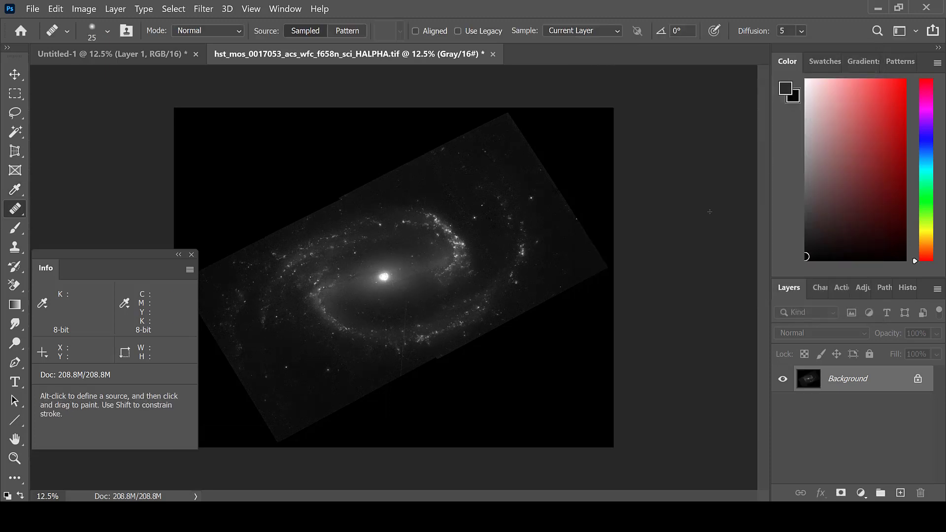
Step: Copy the whole HALPHA image and paste it into the colour composite as a new layer
{"action": "key", "text": "ctrl+a"}
{"action": "left_click", "coordinate": [140, 52]}
{"action": "left_click", "coordinate": [820, 436]}
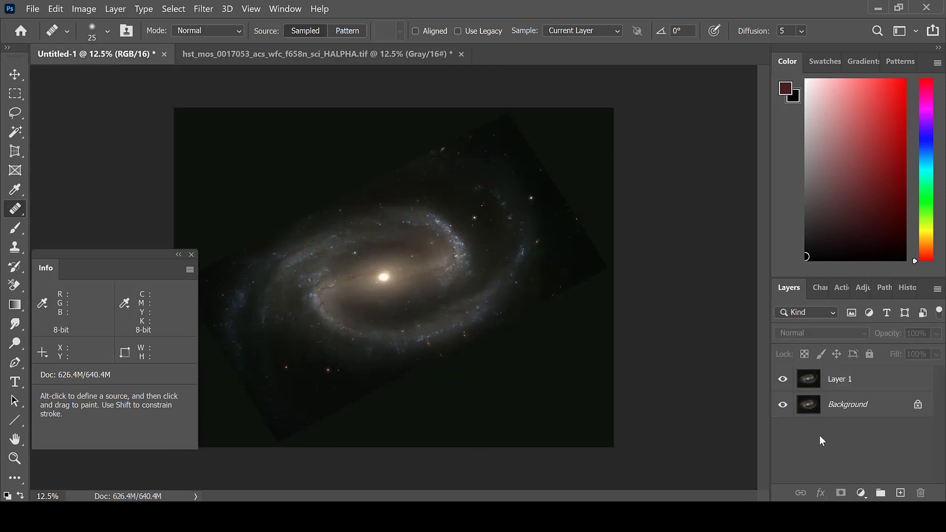
{"action": "key", "text": "ctrl+v"}
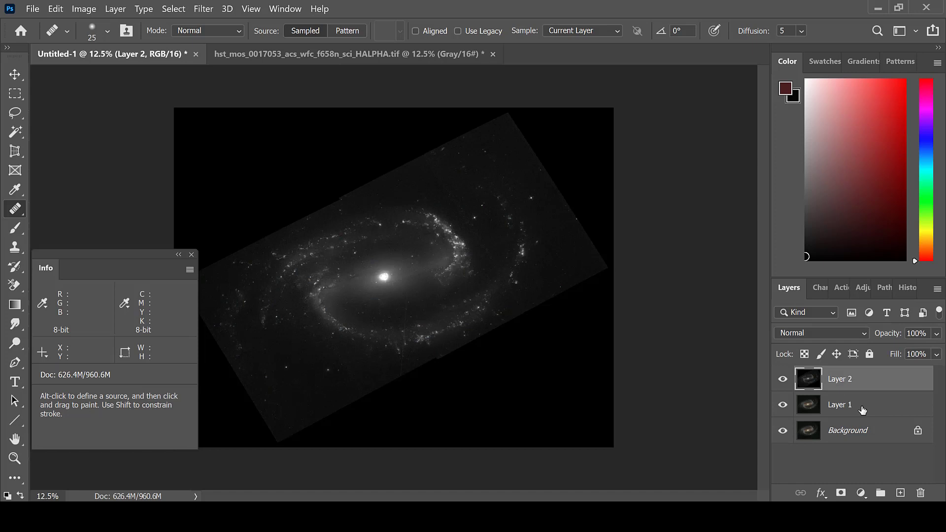
Step: Delete Layer 1 and rename the pasted Layer 2 to HALPHA
{"action": "left_click", "coordinate": [862, 410]}
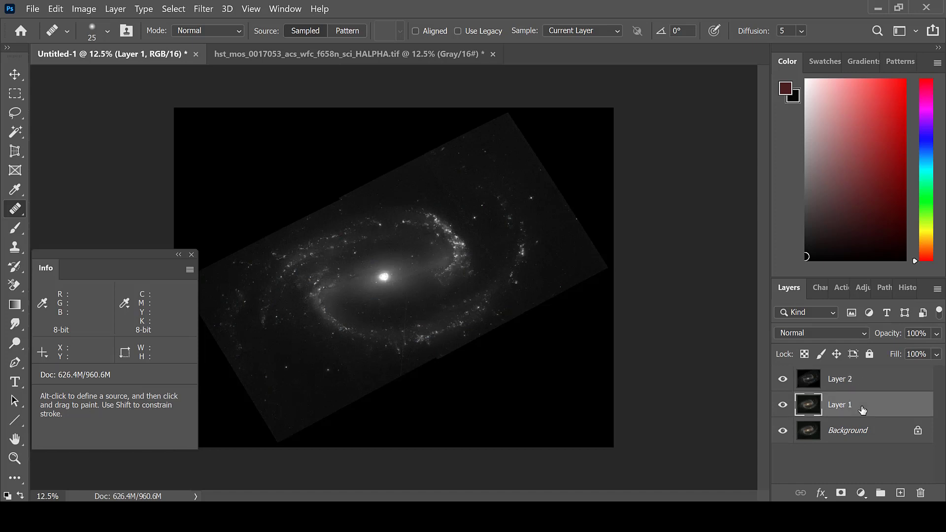
{"action": "right_click", "coordinate": [862, 410]}
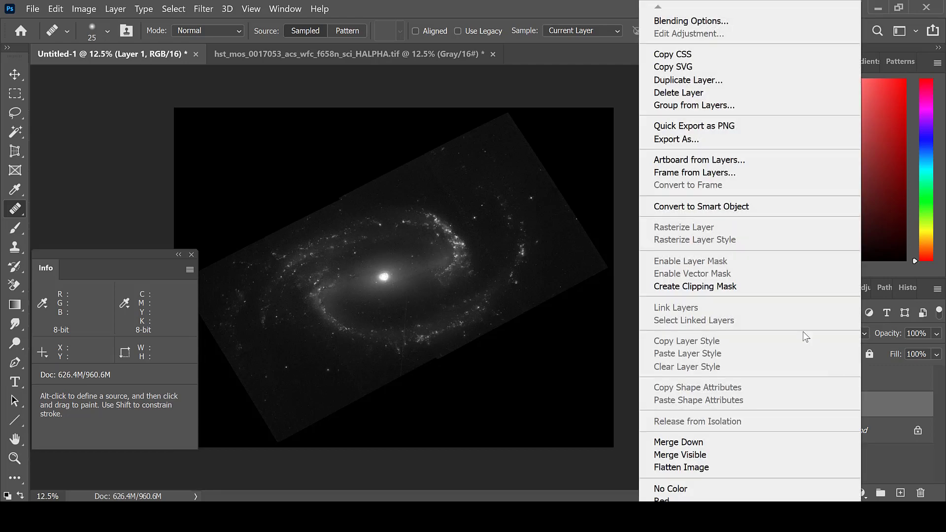
{"action": "left_click", "coordinate": [773, 93]}
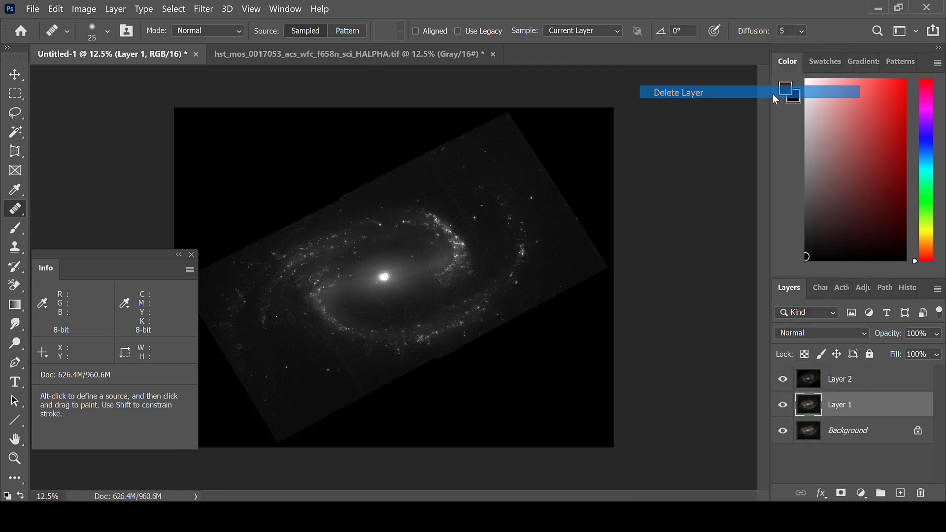
{"action": "double_click", "coordinate": [845, 384]}
{"action": "type", "text": "HALPHA"}
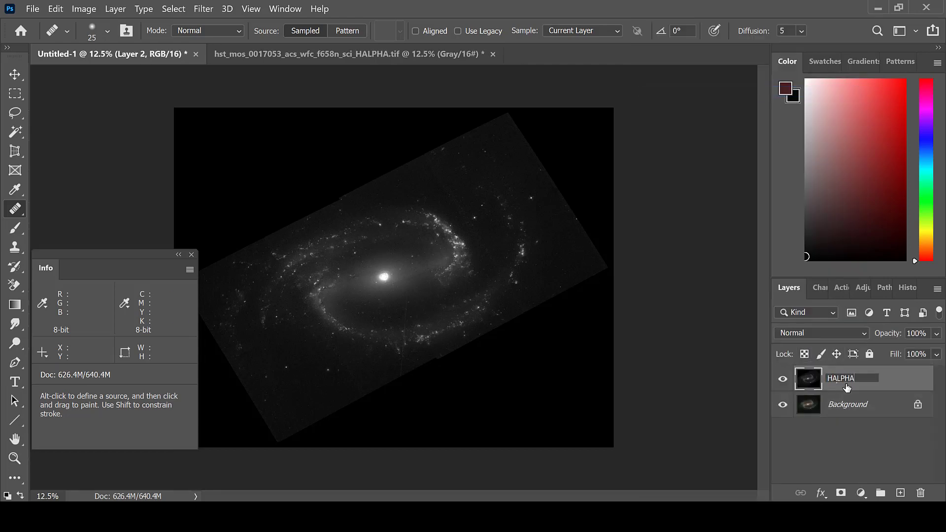
{"action": "key", "text": "Return"}
Step: Limit the HALPHA layer's blending to the red channel and set its mode to Lighten
{"action": "double_click", "coordinate": [893, 383]}
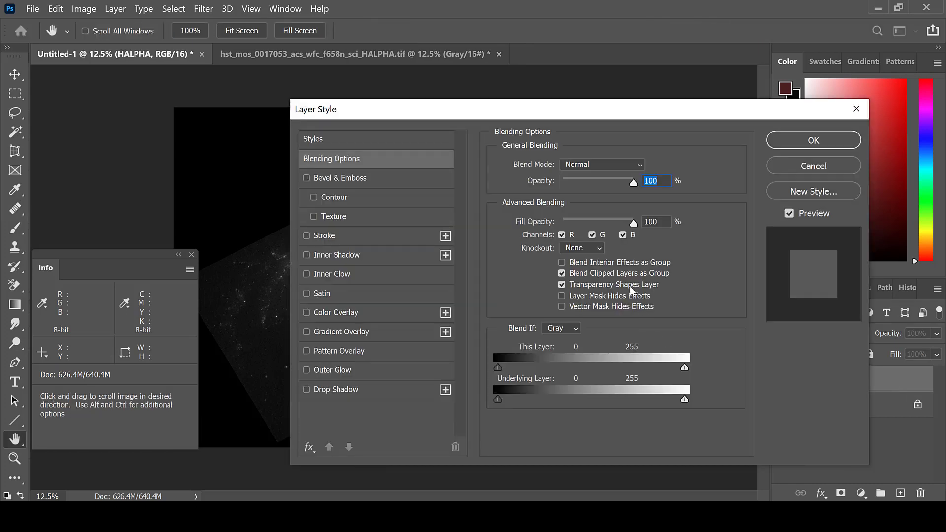
{"action": "left_click", "coordinate": [592, 235]}
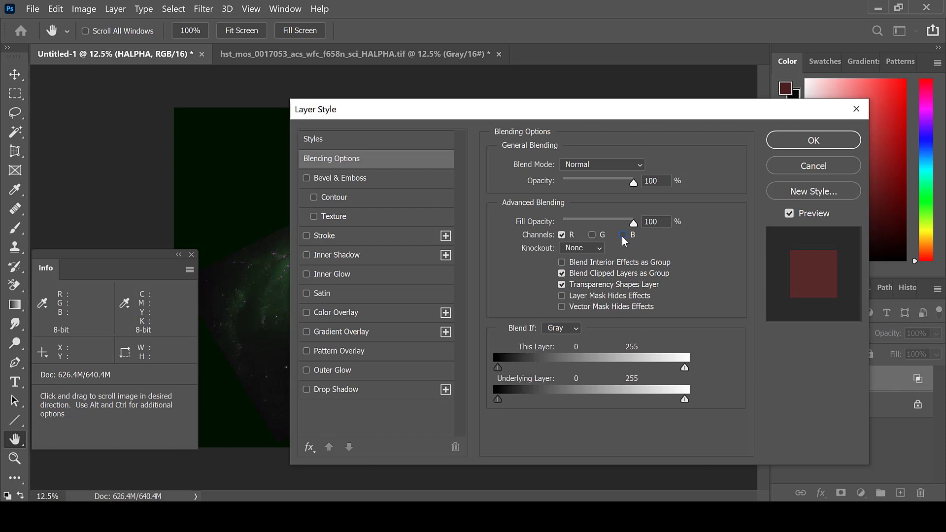
{"action": "left_click", "coordinate": [780, 141]}
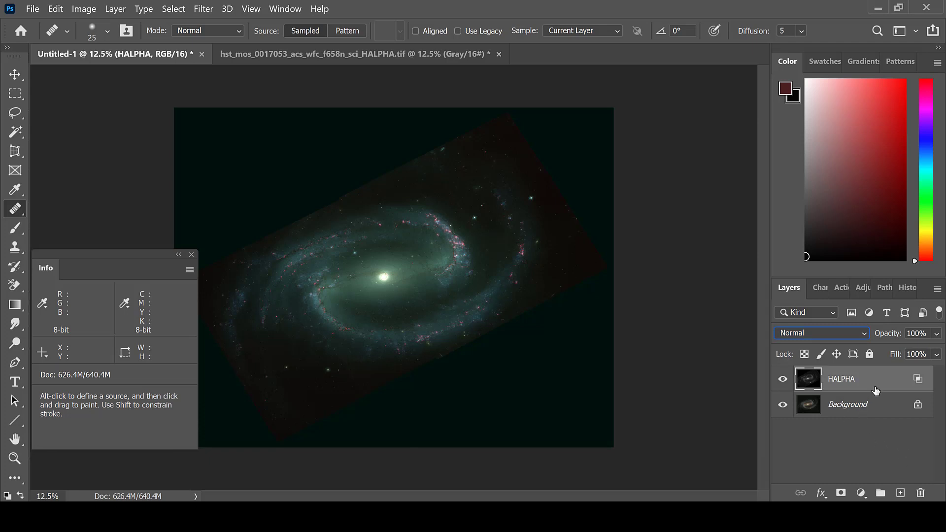
{"action": "left_click", "coordinate": [864, 334]}
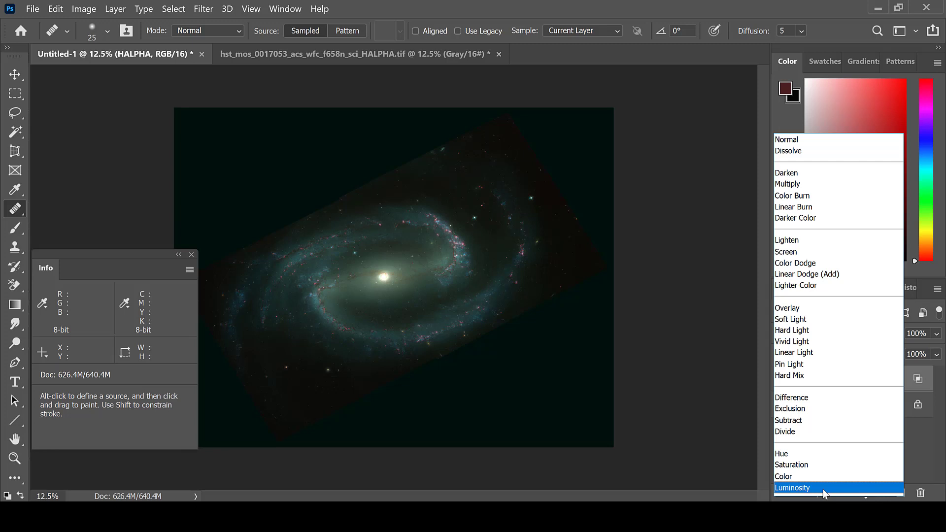
{"action": "left_click", "coordinate": [809, 244]}
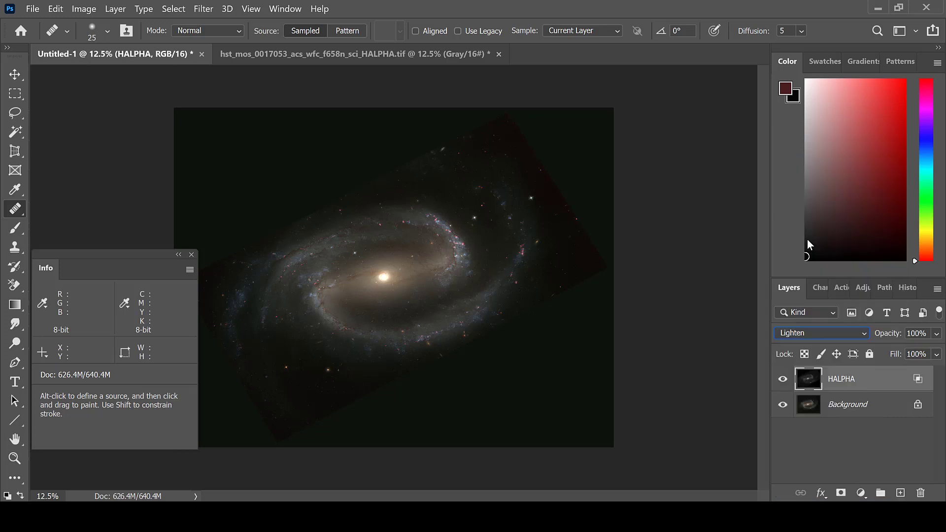
Step: Flatten the image, then stamp the merged result into a new Layer 1
{"action": "right_click", "coordinate": [851, 405]}
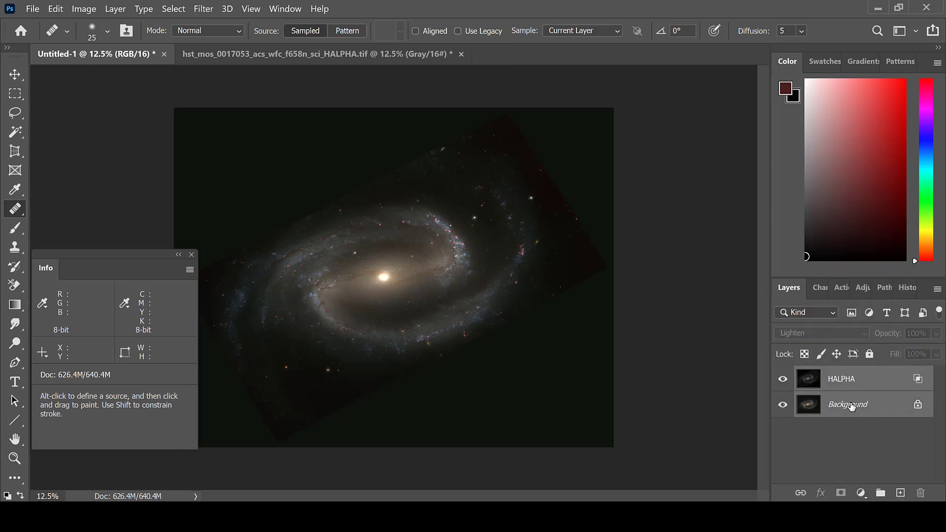
{"action": "left_click", "coordinate": [818, 362]}
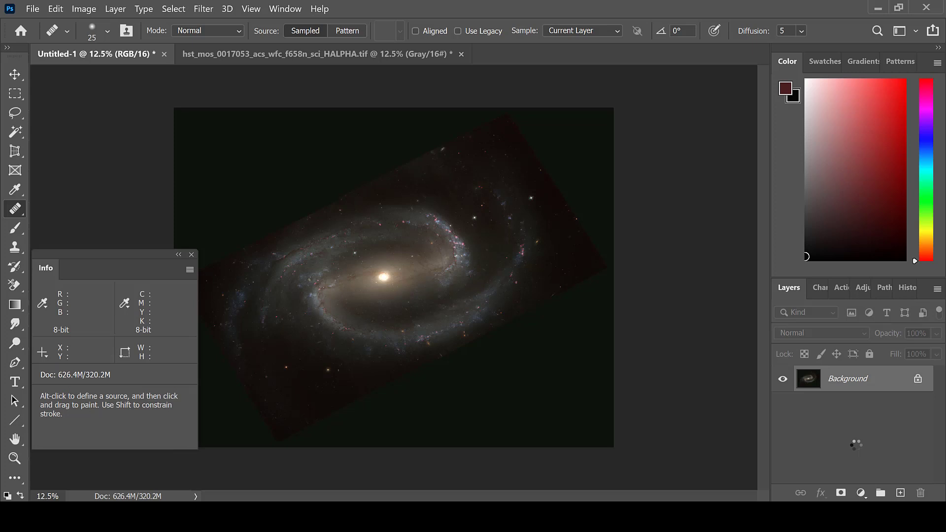
{"action": "key", "text": "ctrl+shift+alt+n"}
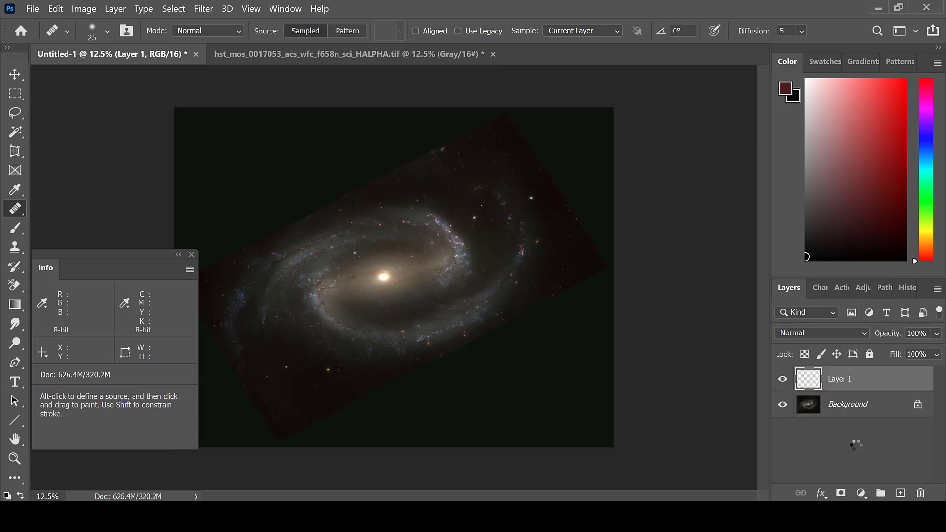
{"action": "key", "text": "ctrl+shift+alt+e"}
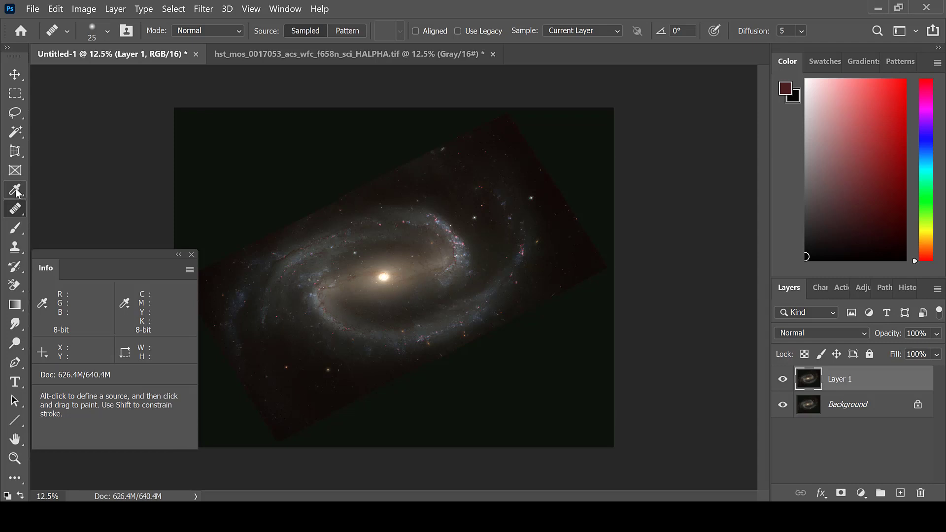
Step: Place a Color Sampler point on the dark sky background
{"action": "left_click", "coordinate": [16, 190]}
{"action": "left_click", "coordinate": [16, 191]}
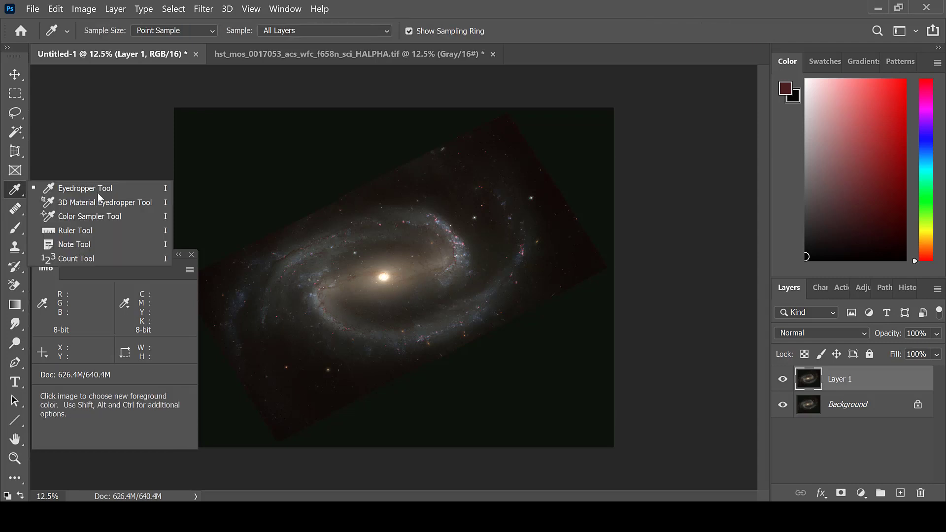
{"action": "key", "text": "Escape"}
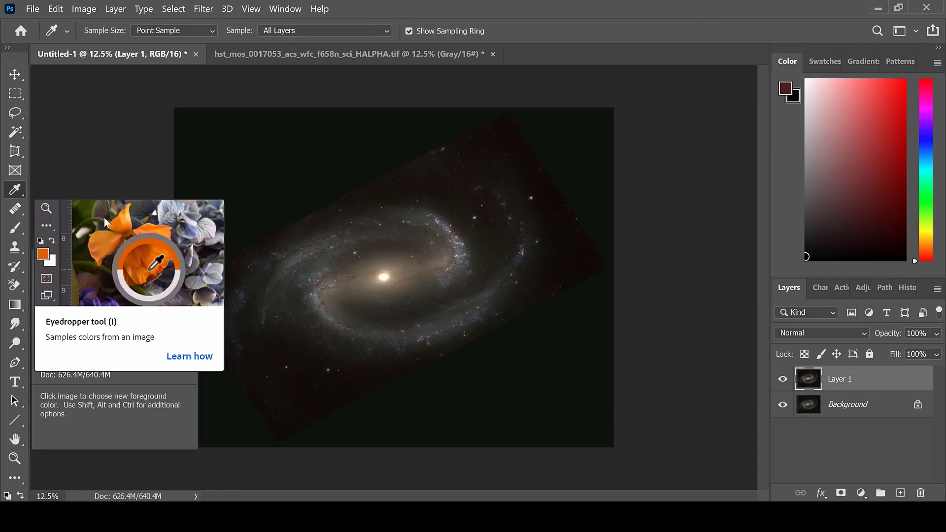
{"action": "left_click", "coordinate": [15, 190]}
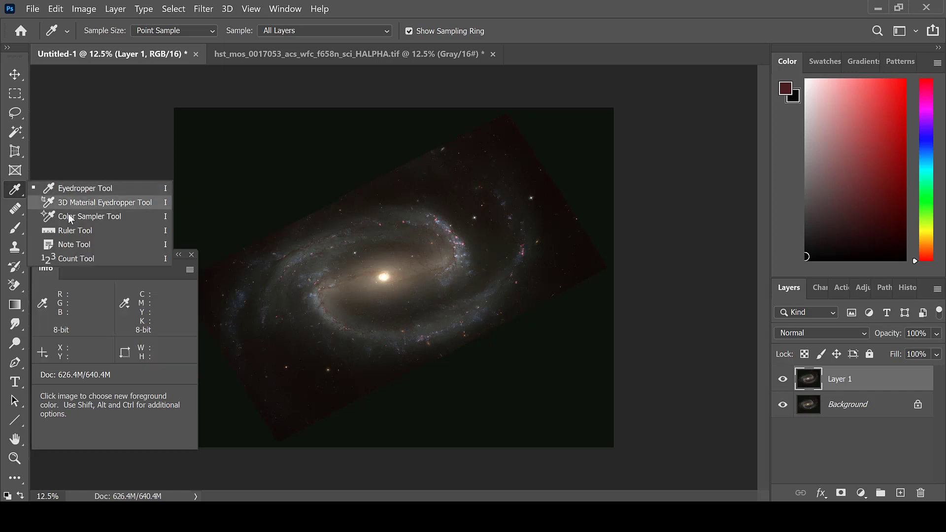
{"action": "left_click", "coordinate": [70, 218]}
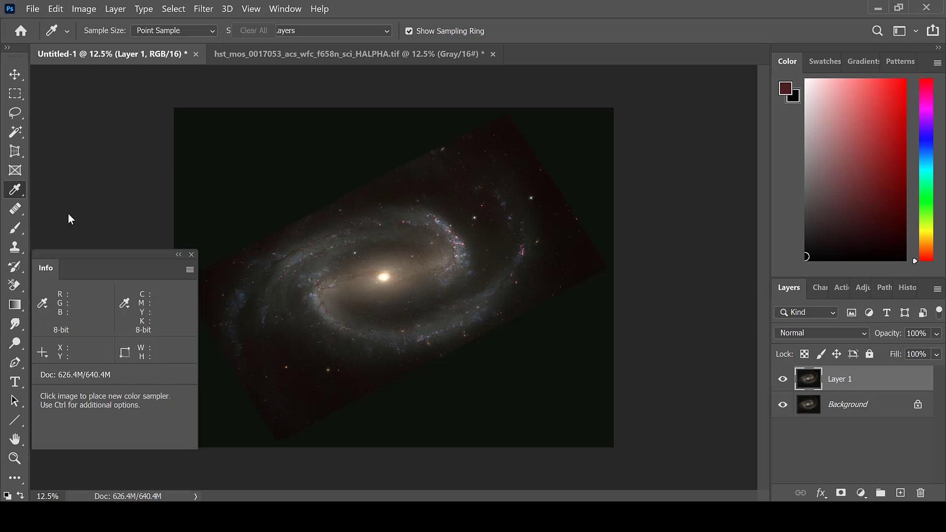
{"action": "left_click", "coordinate": [297, 388]}
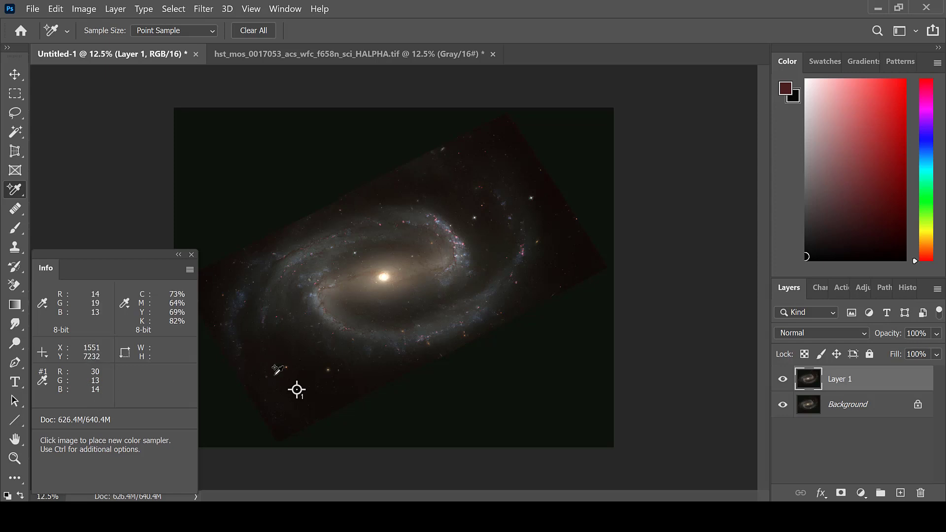
{"action": "left_click", "coordinate": [297, 389], "text": "alt"}
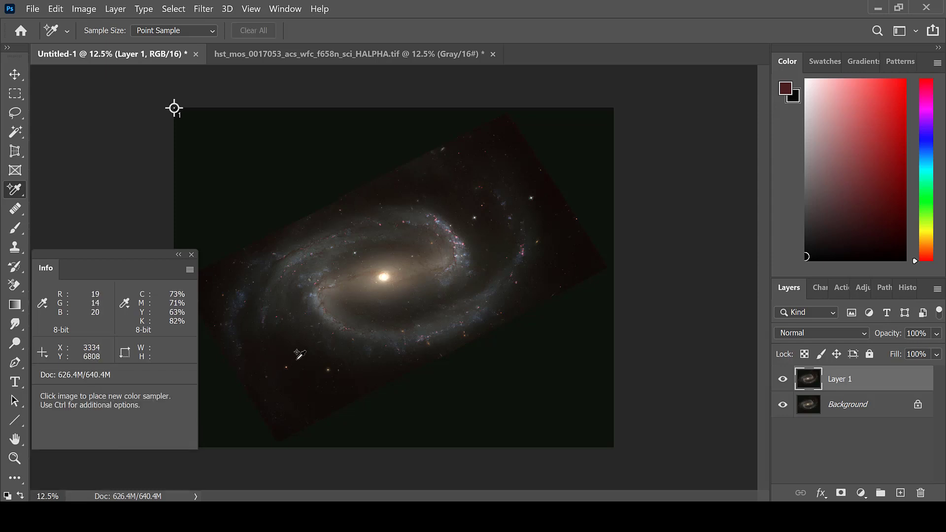
{"action": "left_click", "coordinate": [297, 359]}
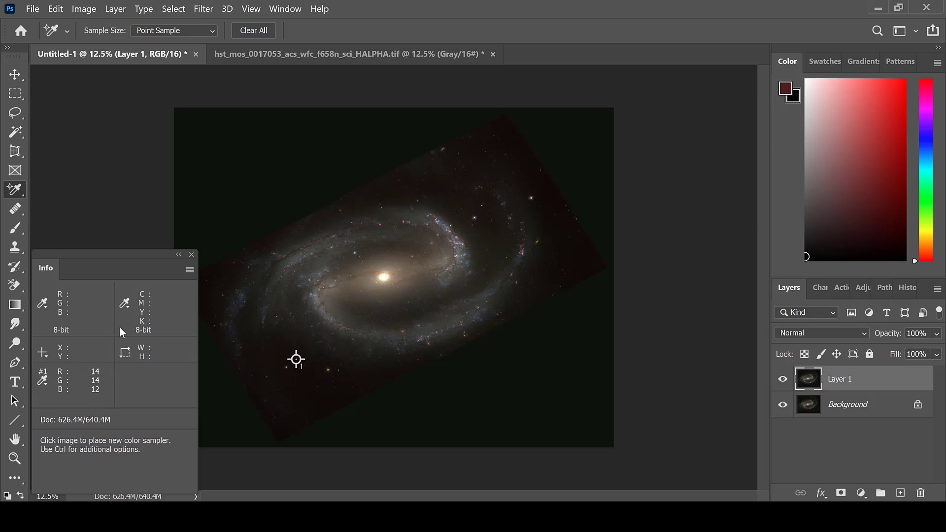
Step: Raise the Blue channel midtones in Levels to about 1.05
{"action": "left_click", "coordinate": [84, 8]}
{"action": "mouse_move", "coordinate": [148, 40]}
{"action": "left_click", "coordinate": [256, 54]}
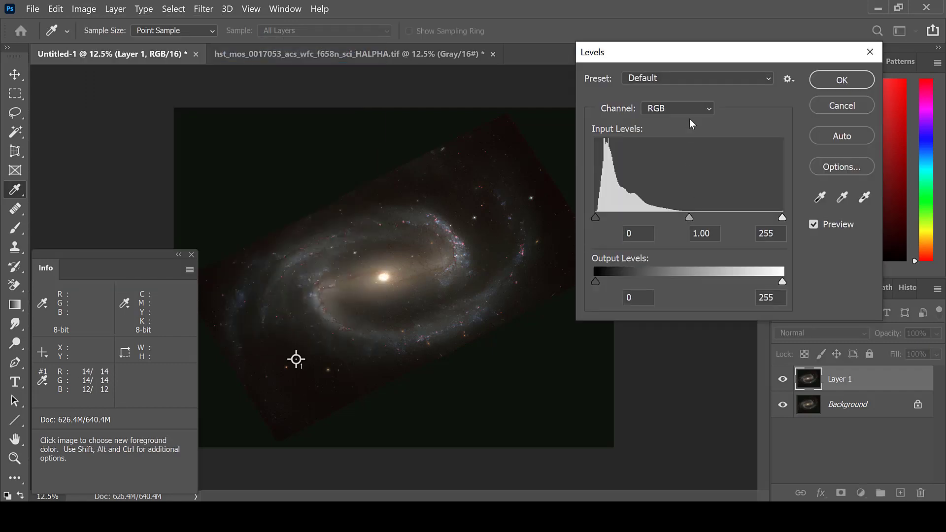
{"action": "left_click", "coordinate": [685, 108]}
{"action": "left_click", "coordinate": [683, 157]}
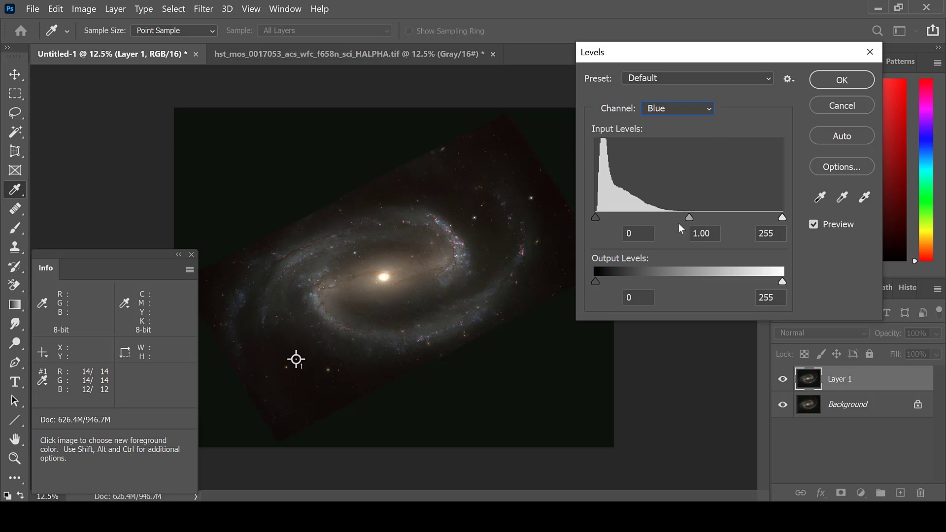
{"action": "left_click_drag", "start_coordinate": [687, 221], "coordinate": [684, 220]}
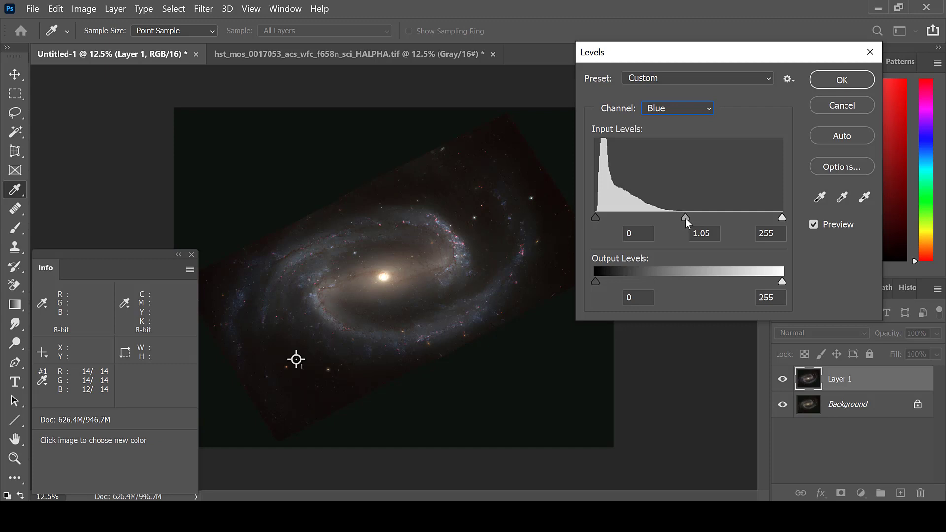
{"action": "key", "text": "Return"}
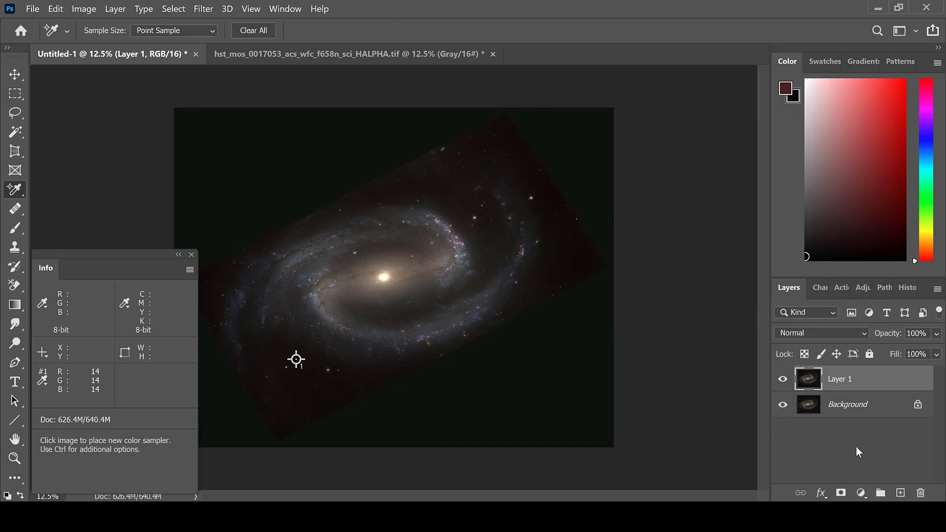
Step: Stamp the visible layers into Layer 2 and draw a perspective crop box over the galaxy
{"action": "key", "text": "ctrl+alt+shift+e"}
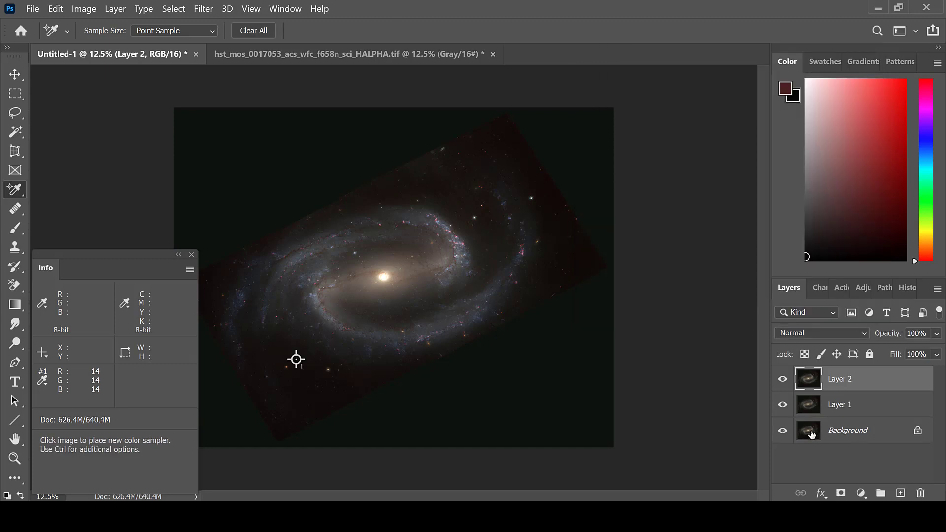
{"action": "left_click", "coordinate": [13, 156]}
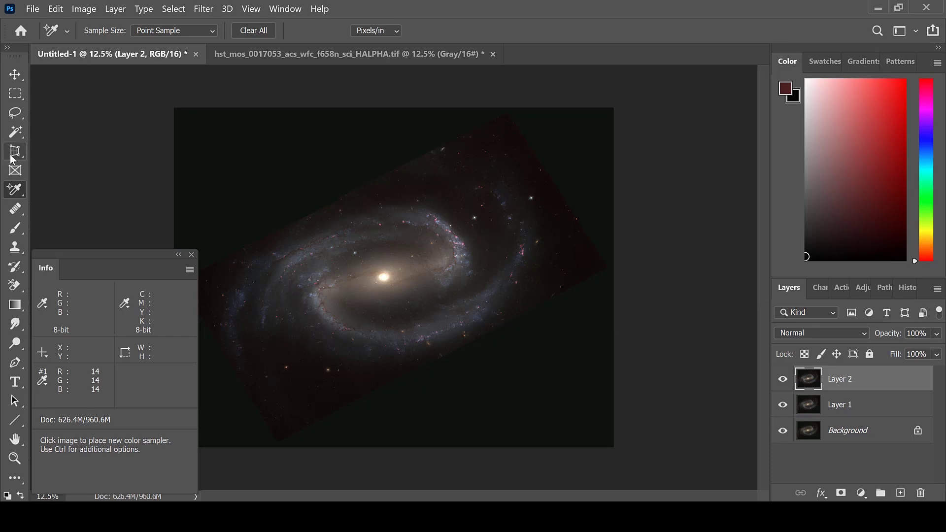
{"action": "left_click_drag", "start_coordinate": [116, 269], "coordinate": [69, 256]}
{"action": "left_click_drag", "start_coordinate": [275, 191], "coordinate": [500, 293]}
Step: Align the crop corners to the tilted image's four corners and commit the crop
{"action": "left_click_drag", "start_coordinate": [274, 294], "coordinate": [278, 447]}
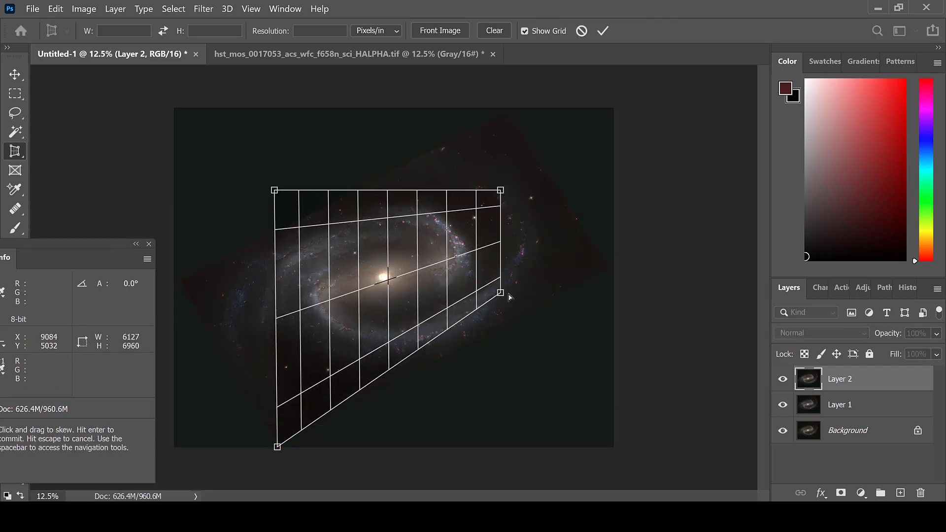
{"action": "left_click_drag", "start_coordinate": [501, 294], "coordinate": [613, 265]}
{"action": "left_click_drag", "start_coordinate": [502, 146], "coordinate": [505, 107]}
{"action": "left_click_drag", "start_coordinate": [274, 191], "coordinate": [176, 279]}
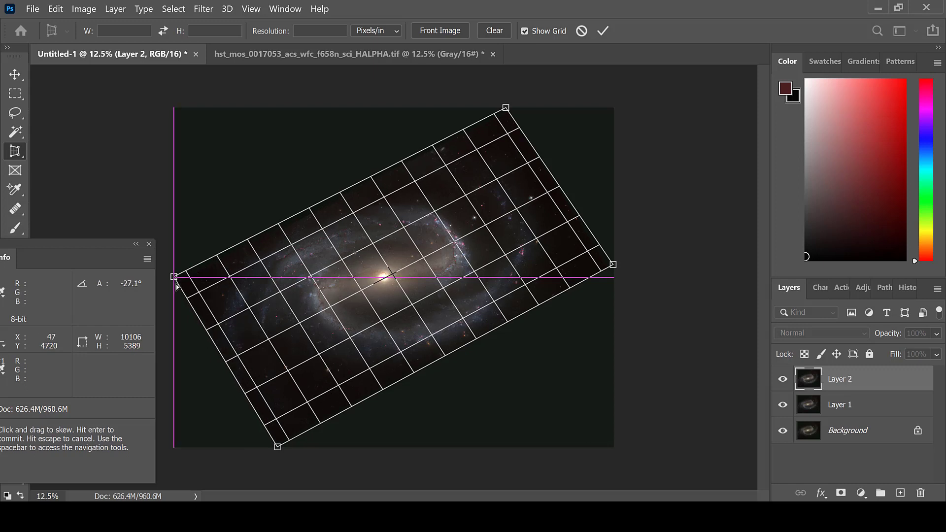
{"action": "right_click", "coordinate": [246, 268]}
{"action": "left_click", "coordinate": [255, 274]}
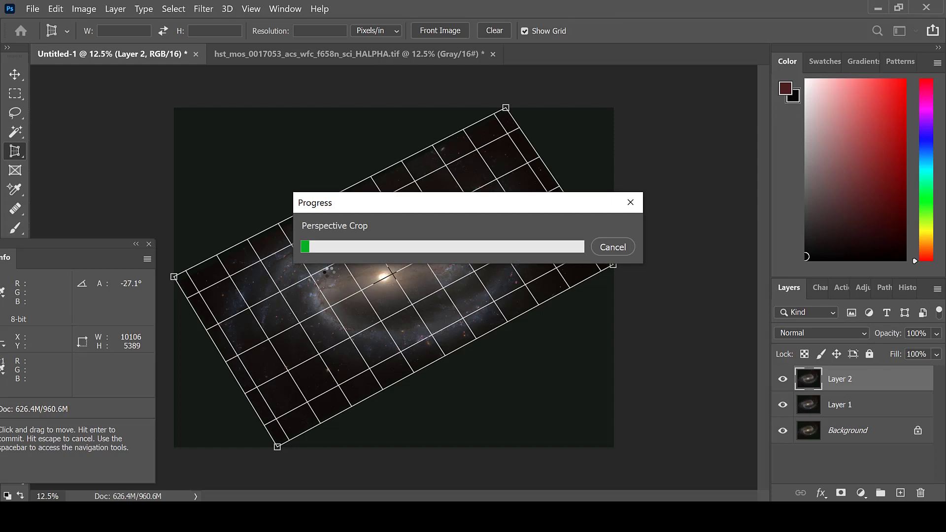
Step: Select a rectangle just inside the straightened image's ragged edges
{"action": "left_click", "coordinate": [15, 95]}
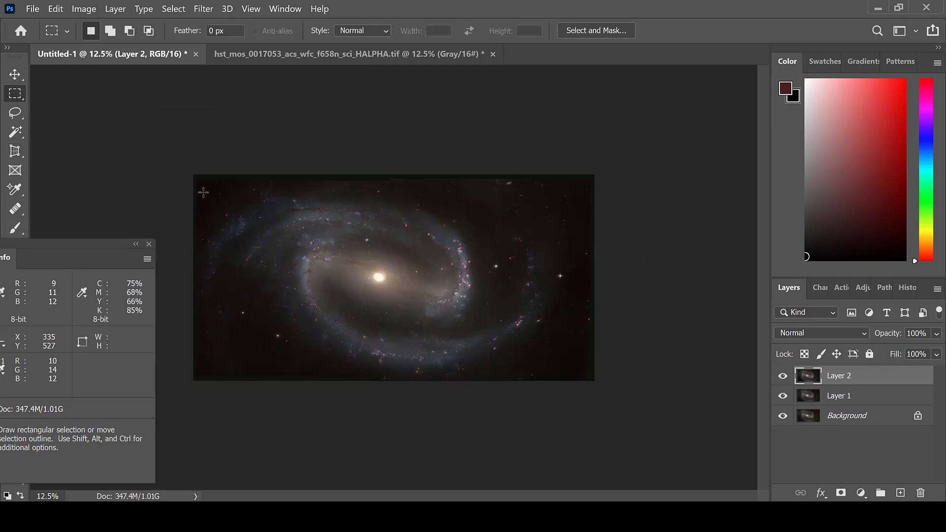
{"action": "left_click_drag", "start_coordinate": [197, 186], "coordinate": [595, 376]}
{"action": "right_click", "coordinate": [237, 209]}
{"action": "left_click", "coordinate": [256, 218]}
{"action": "left_click_drag", "start_coordinate": [197, 182], "coordinate": [593, 376]}
{"action": "right_click", "coordinate": [292, 227]}
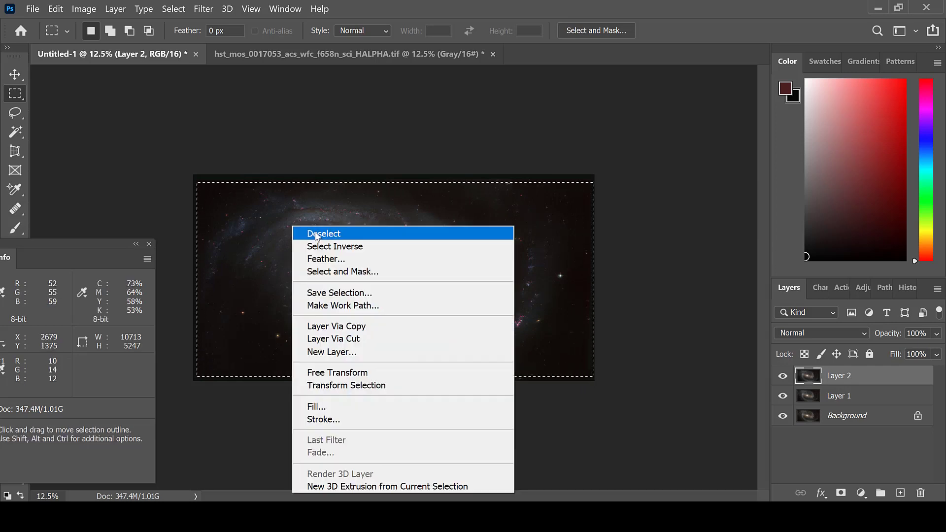
{"action": "left_click", "coordinate": [244, 209]}
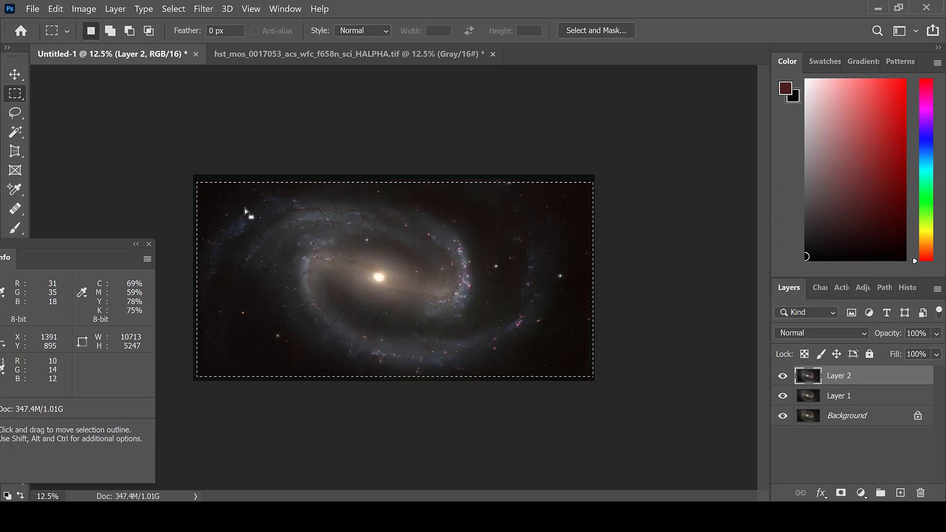
Step: Crop the image to the selection and deselect
{"action": "left_click", "coordinate": [90, 6]}
{"action": "left_click", "coordinate": [106, 140]}
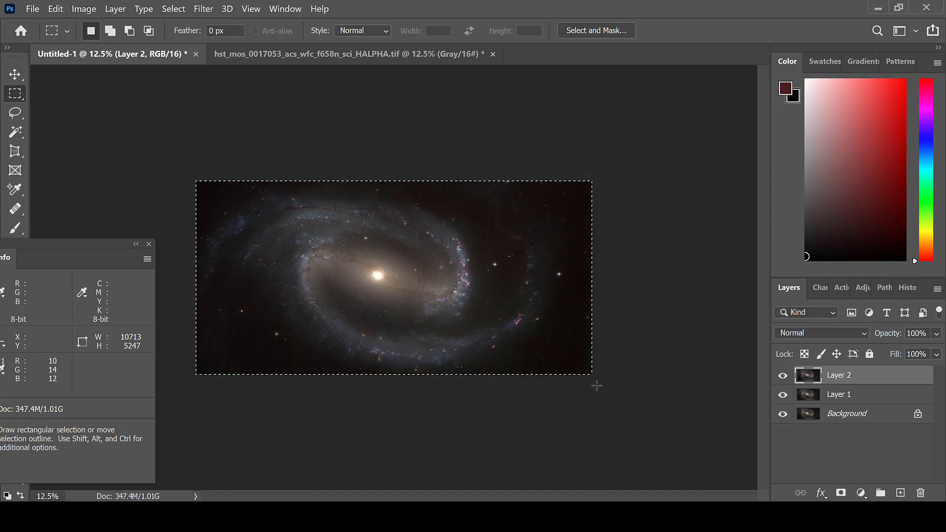
{"action": "right_click", "coordinate": [202, 234]}
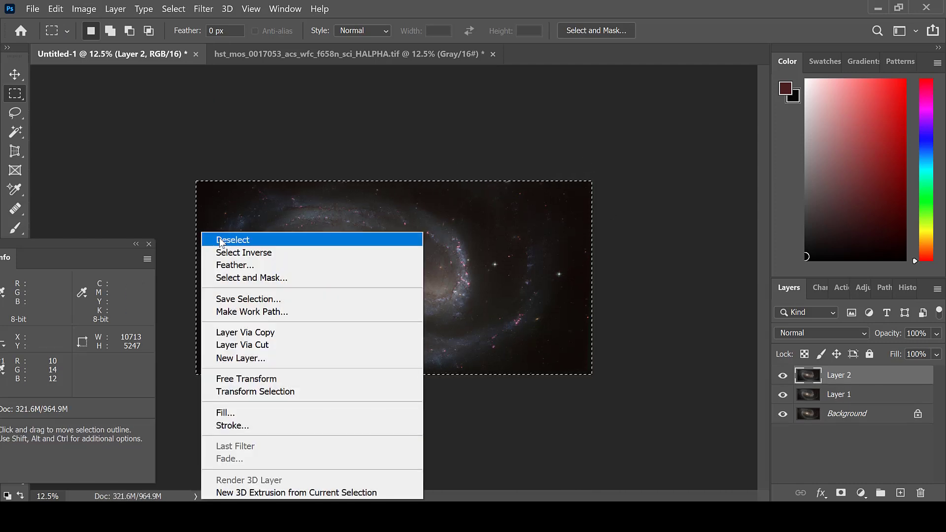
{"action": "left_click", "coordinate": [219, 239]}
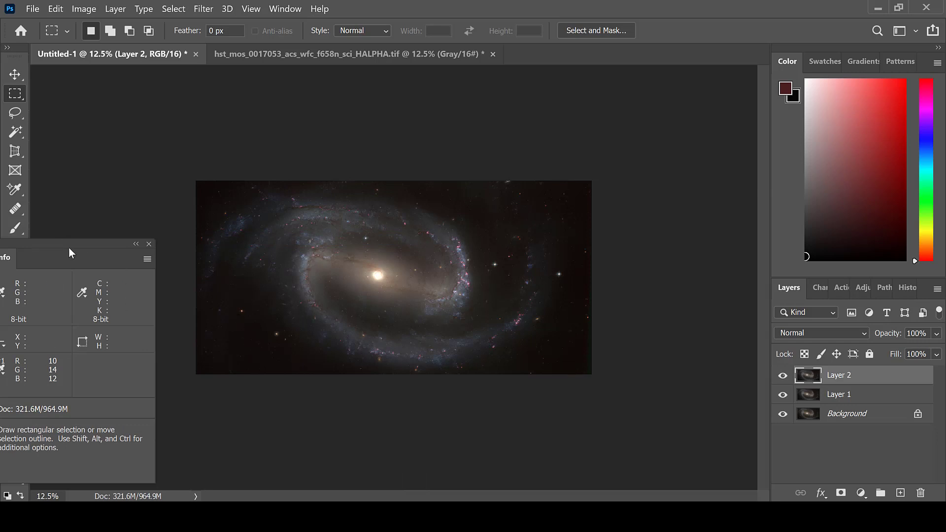
{"action": "left_click_drag", "start_coordinate": [79, 256], "coordinate": [125, 250]}
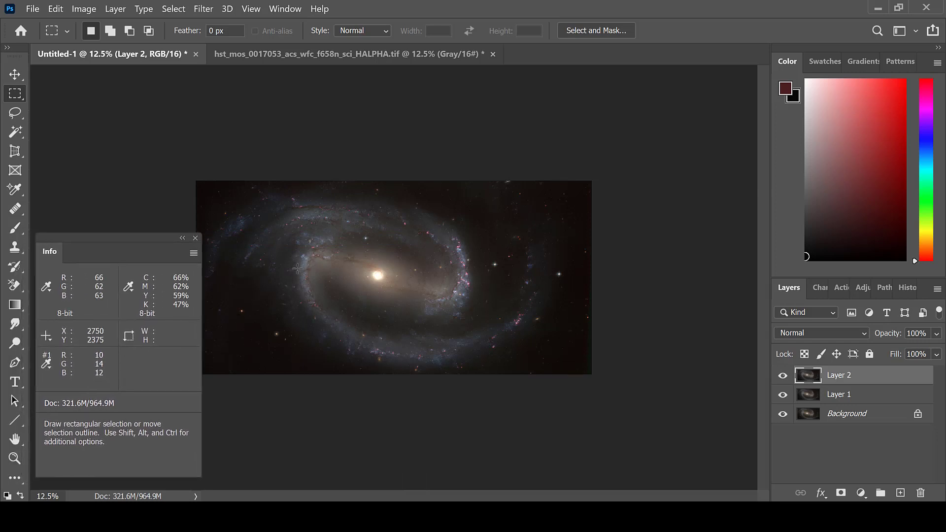
Step: Stamp the visible image into a new Layer 3 and add a Selective Color adjustment layer above it
{"action": "key", "text": "ctrl+shift+alt+n"}
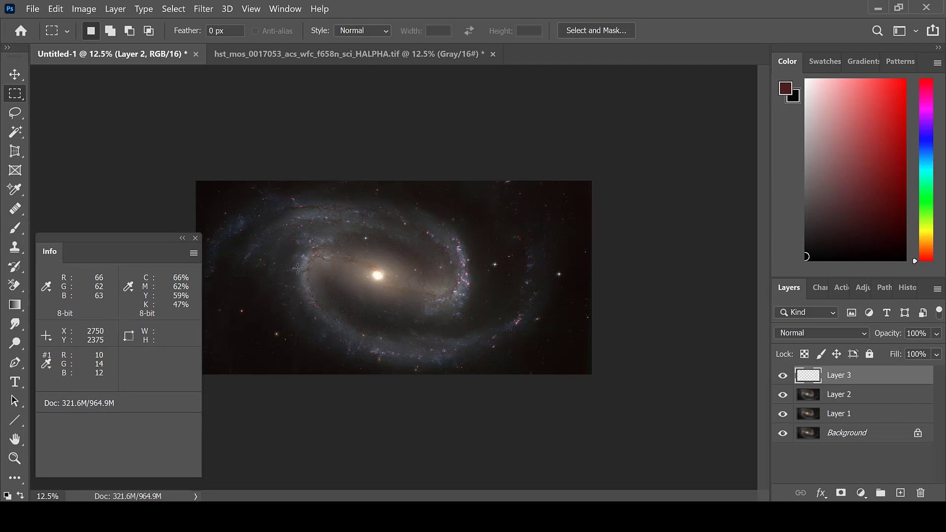
{"action": "key", "text": "ctrl+shift+alt+e"}
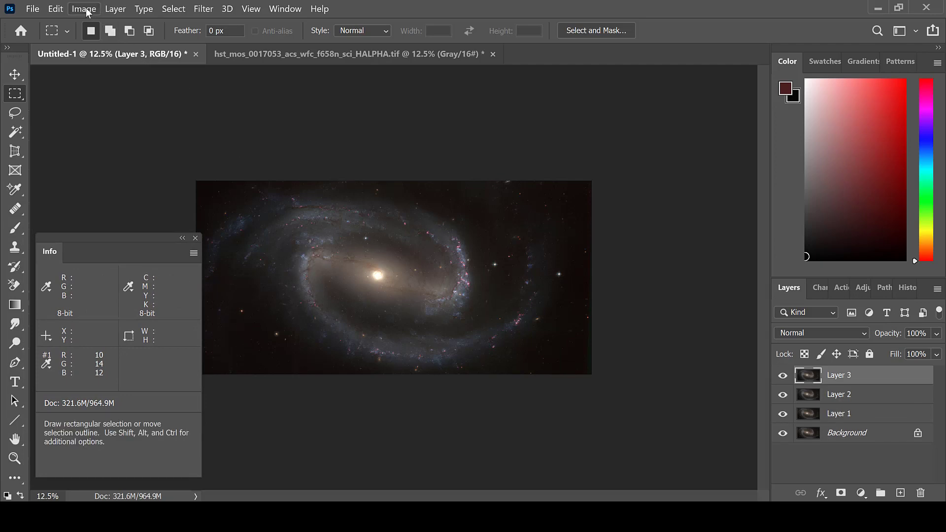
{"action": "left_click", "coordinate": [85, 10]}
{"action": "left_click", "coordinate": [115, 9]}
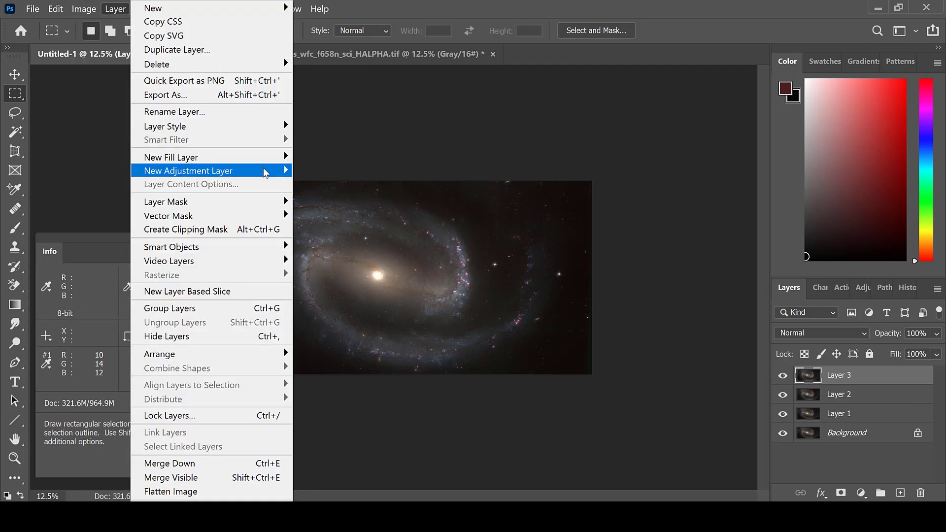
{"action": "mouse_move", "coordinate": [263, 167]}
{"action": "left_click", "coordinate": [371, 387]}
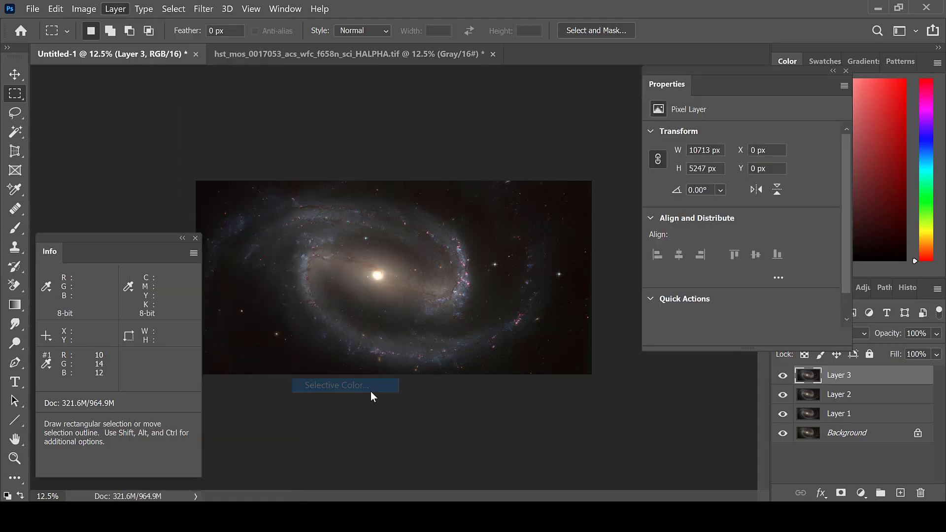
{"action": "left_click", "coordinate": [336, 133]}
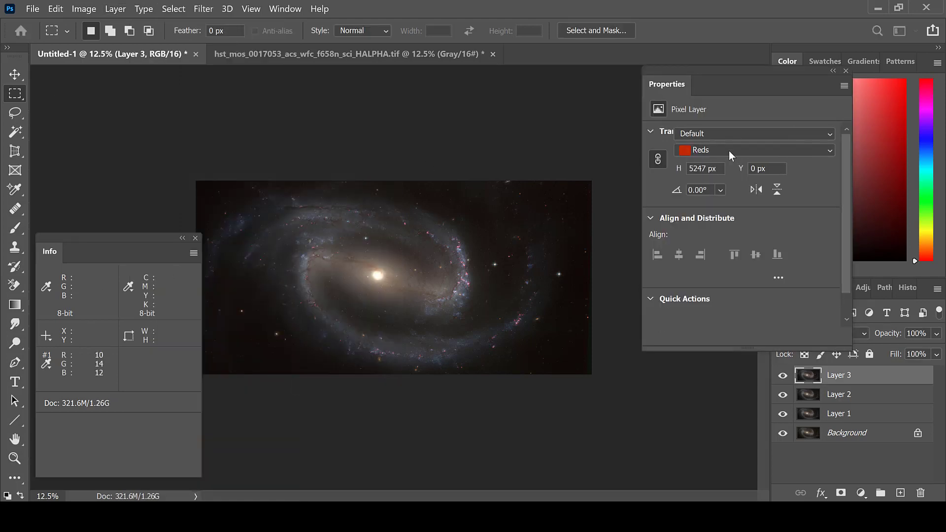
Step: Set the Reds cyan amount to 0 and magenta to +100
{"action": "left_click", "coordinate": [794, 167]}
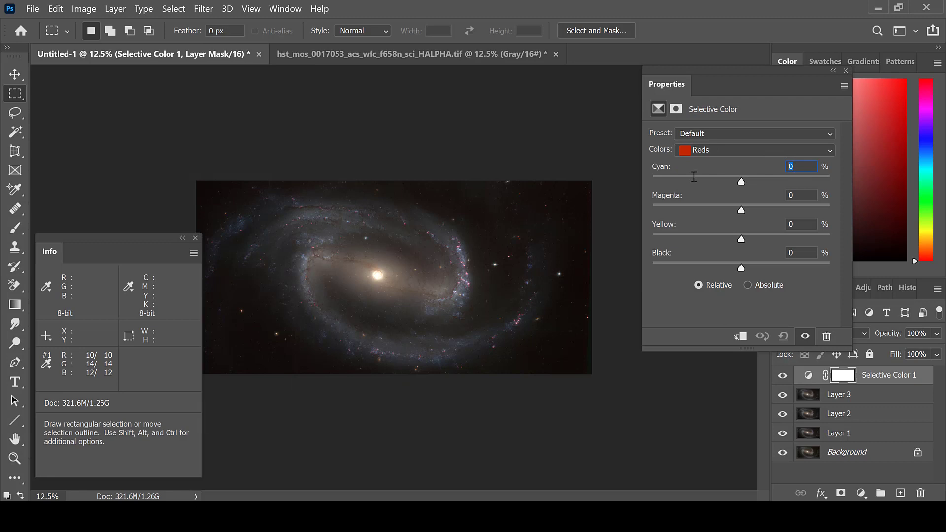
{"action": "type", "text": "-100"}
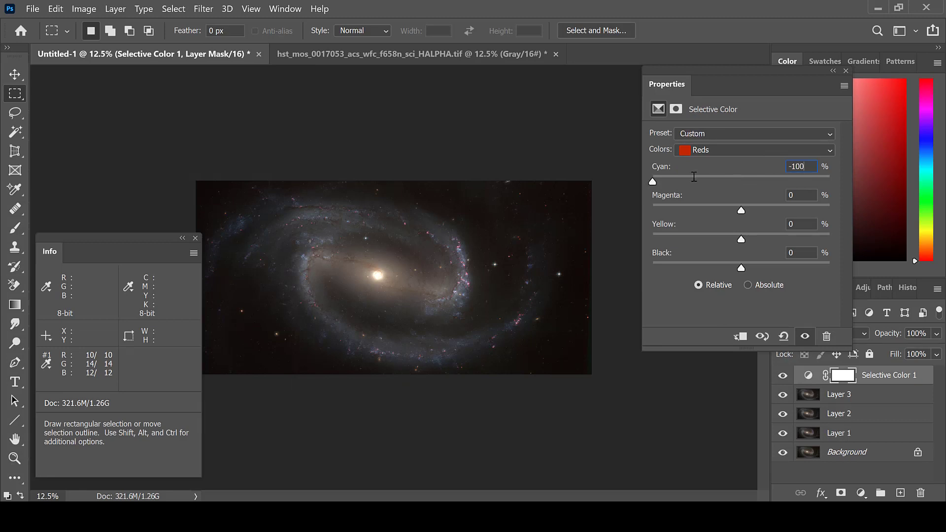
{"action": "key", "text": "BackSpace"}
{"action": "key", "text": "BackSpace"}
{"action": "key", "text": "BackSpace"}
{"action": "key", "text": "BackSpace"}
{"action": "type", "text": "100"}
{"action": "key", "text": "BackSpace"}
{"action": "key", "text": "BackSpace"}
{"action": "key", "text": "BackSpace"}
{"action": "type", "text": "0"}
{"action": "key", "text": "Tab"}
{"action": "type", "text": "-100"}
{"action": "key", "text": "BackSpace"}
{"action": "key", "text": "BackSpace"}
{"action": "key", "text": "BackSpace"}
{"action": "key", "text": "BackSpace"}
{"action": "type", "text": "100"}
{"action": "key", "text": "Return"}
Step: Set the Reds yellow amount to +100, keep Reds selected, and close the Properties panel
{"action": "key", "text": "Tab"}
{"action": "type", "text": "-100"}
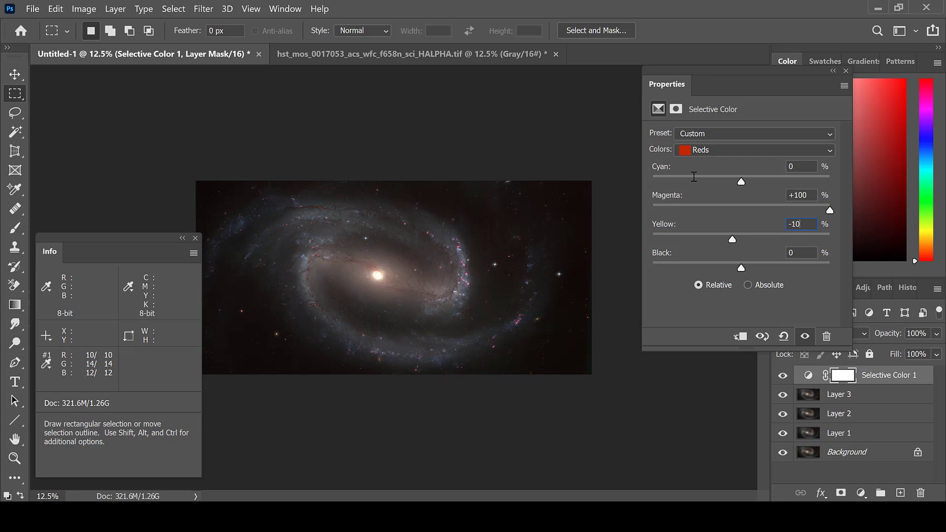
{"action": "key", "text": "BackSpace"}
{"action": "key", "text": "BackSpace"}
{"action": "key", "text": "BackSpace"}
{"action": "key", "text": "BackSpace"}
{"action": "type", "text": "100"}
{"action": "left_click", "coordinate": [778, 150]}
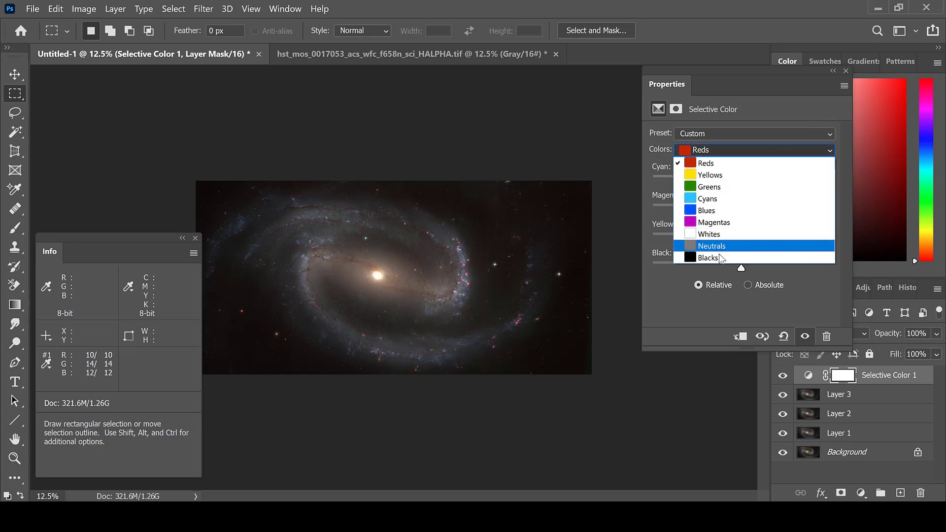
{"action": "key", "text": "Escape"}
{"action": "left_click", "coordinate": [846, 72]}
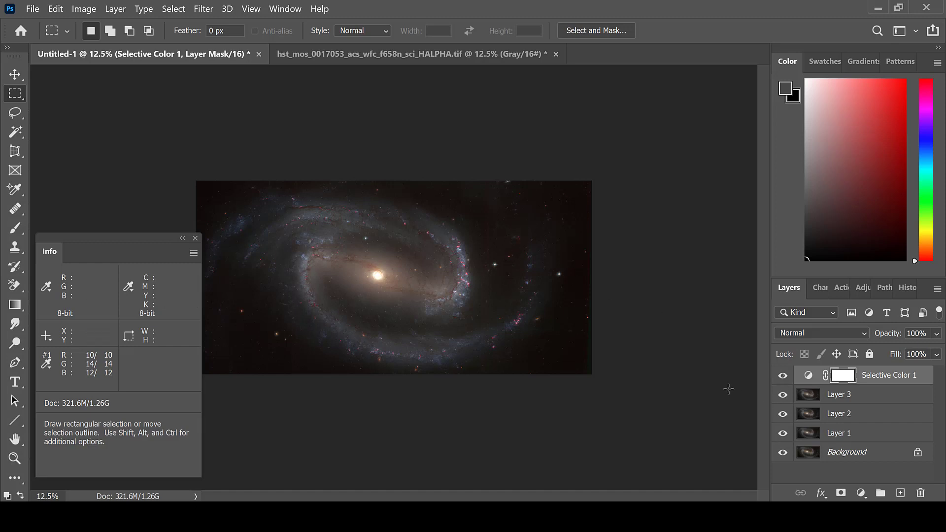
Step: Stamp all visible layers into a new Layer 4 and apply the Camera Raw Filter to it
{"action": "key", "text": "ctrl+shift+alt+n"}
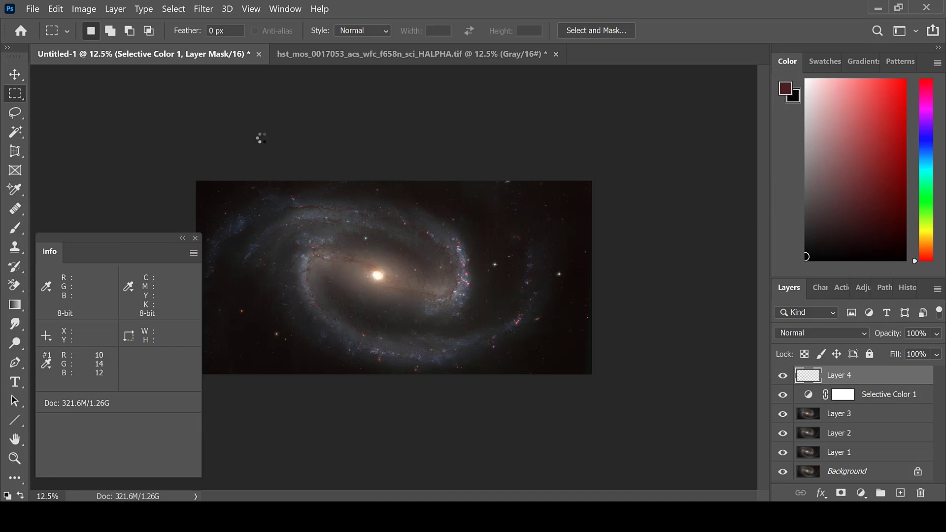
{"action": "left_click", "coordinate": [210, 12]}
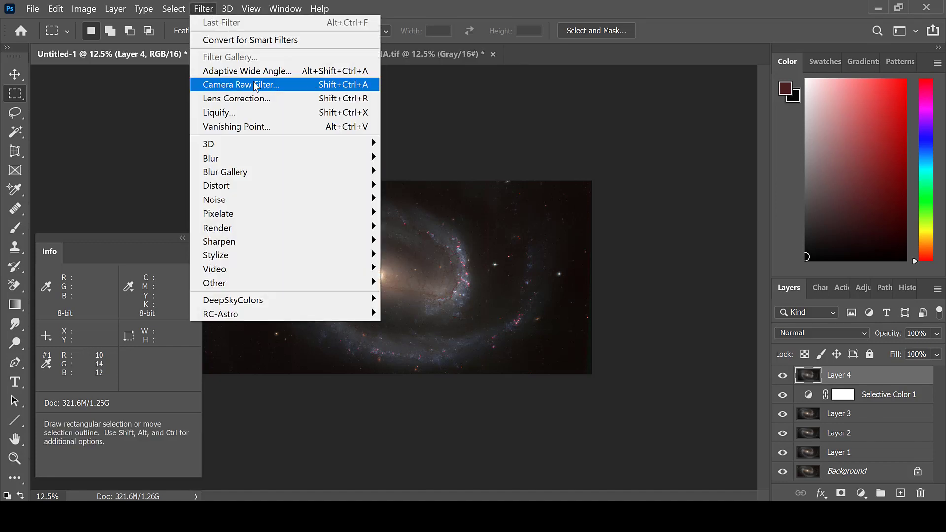
{"action": "left_click", "coordinate": [256, 85]}
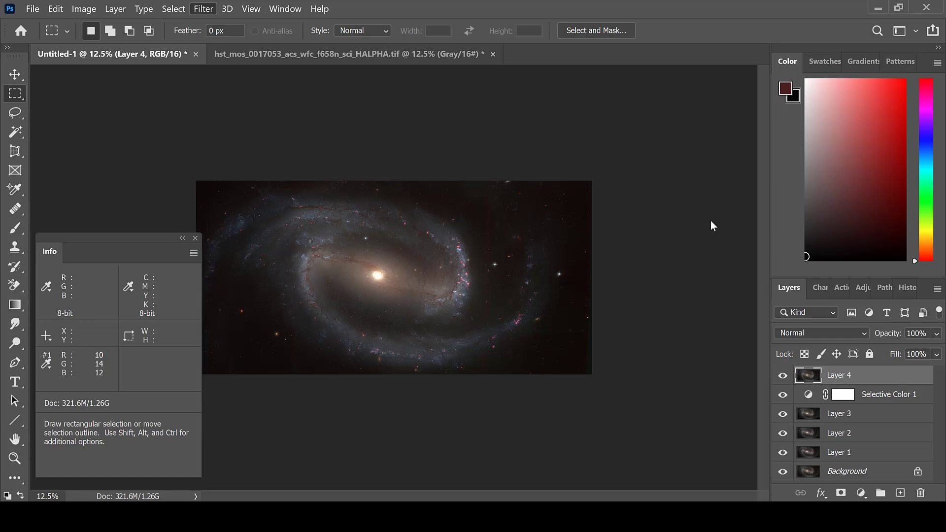
{"action": "key", "text": "shift+ctrl+a"}
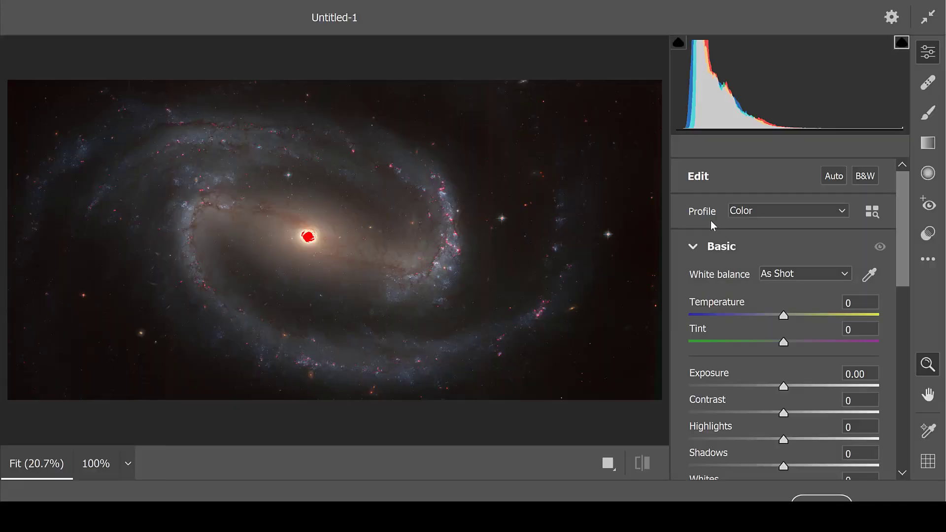
{"action": "scroll", "coordinate": [720, 242], "scroll_direction": "down", "scroll_amount": 2}
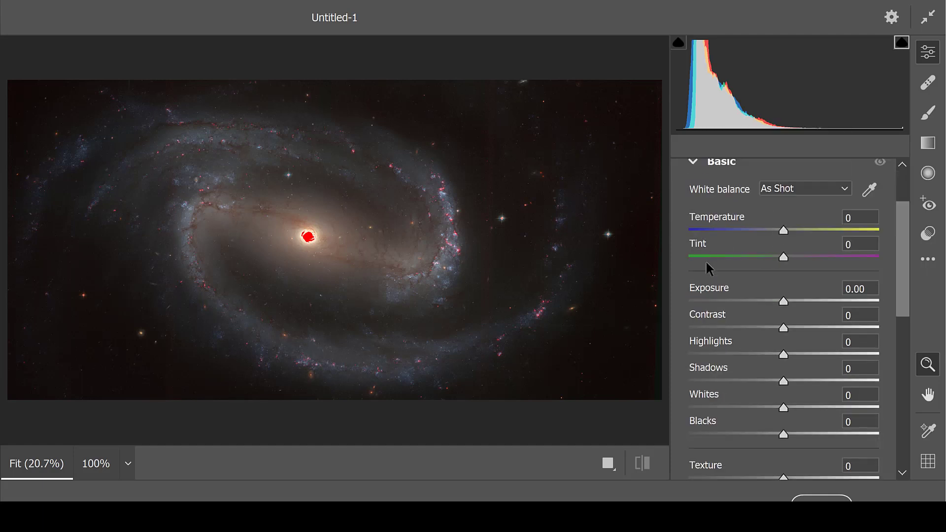
{"action": "scroll", "coordinate": [784, 331], "scroll_direction": "down", "scroll_amount": 2}
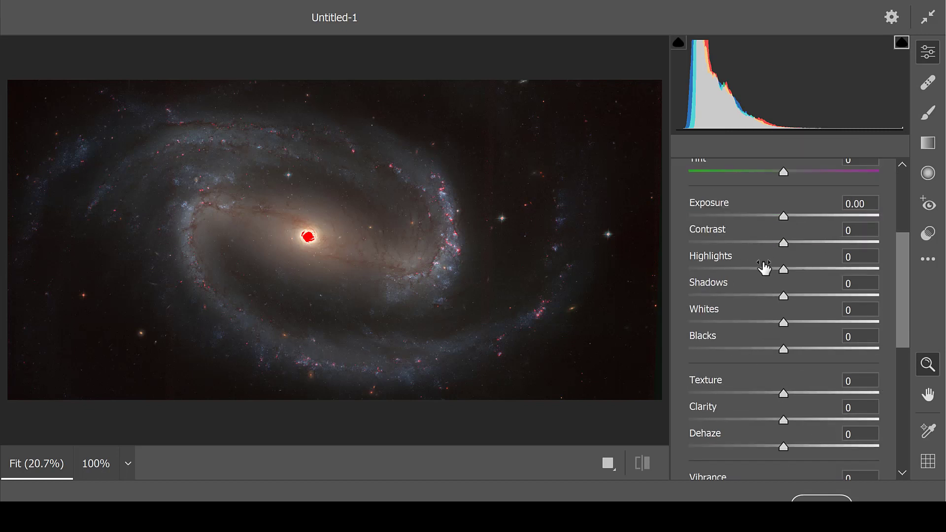
{"action": "scroll", "coordinate": [845, 269], "scroll_direction": "down", "scroll_amount": 1}
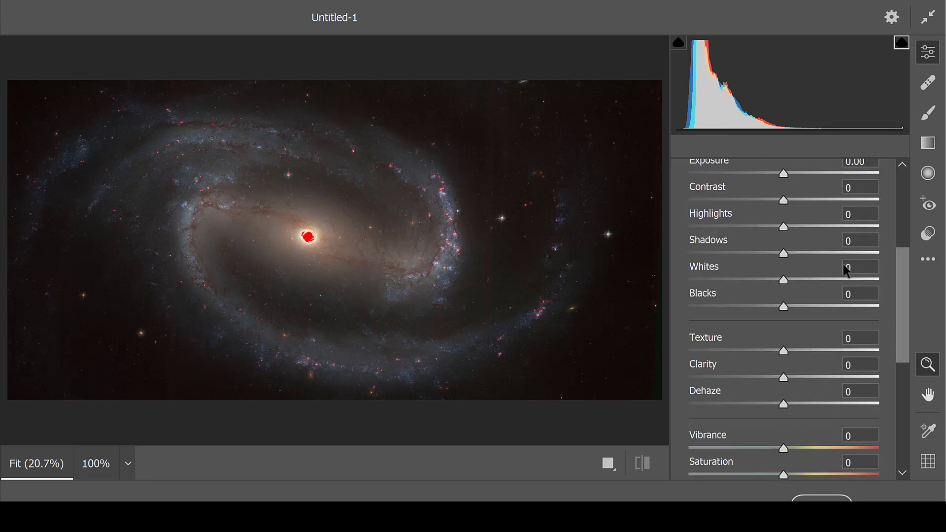
{"action": "scroll", "coordinate": [844, 266], "scroll_direction": "down", "scroll_amount": 4}
{"action": "scroll", "coordinate": [839, 261], "scroll_direction": "up", "scroll_amount": 7}
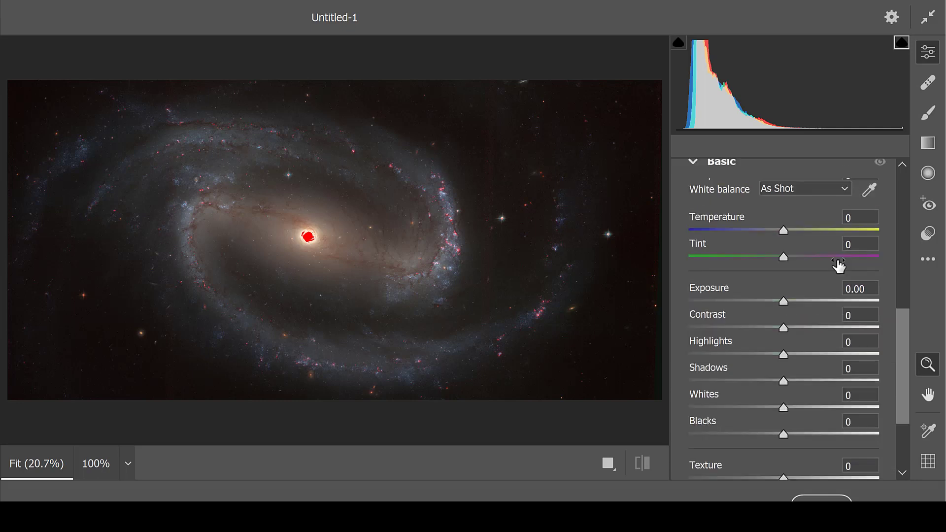
{"action": "scroll", "coordinate": [739, 296], "scroll_direction": "up", "scroll_amount": 2}
{"action": "scroll", "coordinate": [783, 330], "scroll_direction": "down", "scroll_amount": 9}
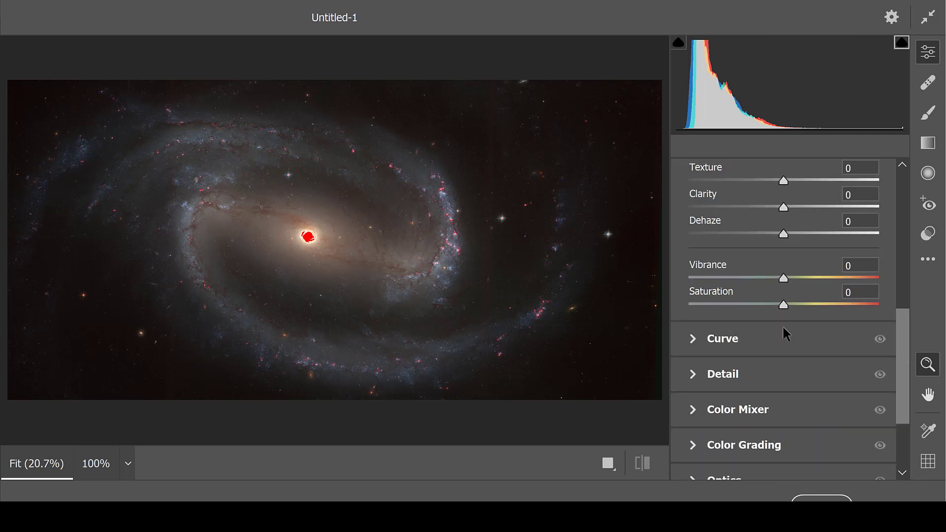
{"action": "scroll", "coordinate": [782, 326], "scroll_direction": "down", "scroll_amount": 2}
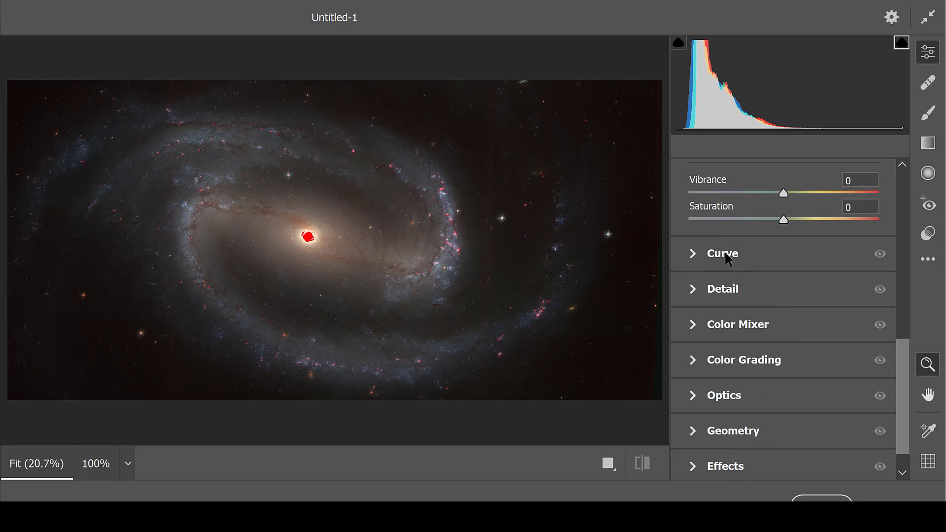
{"action": "left_click", "coordinate": [821, 499]}
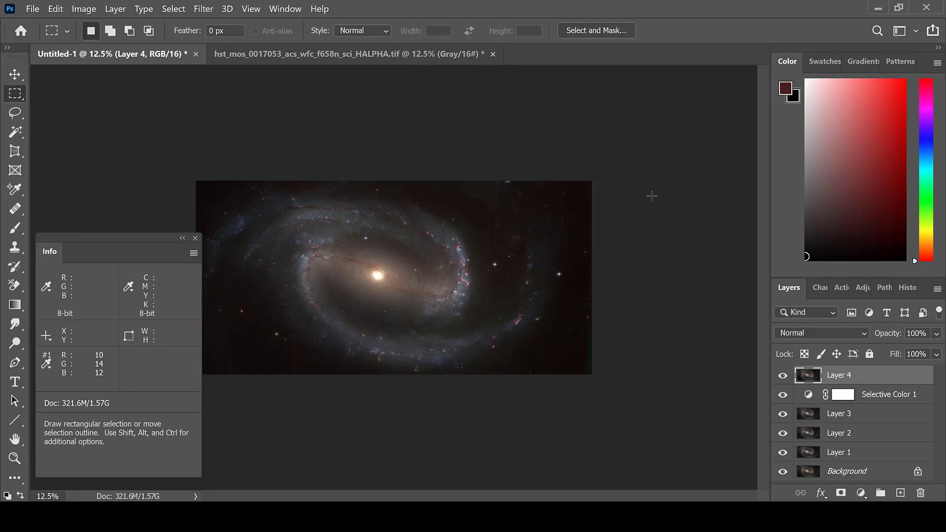
{"action": "left_click", "coordinate": [201, 9]}
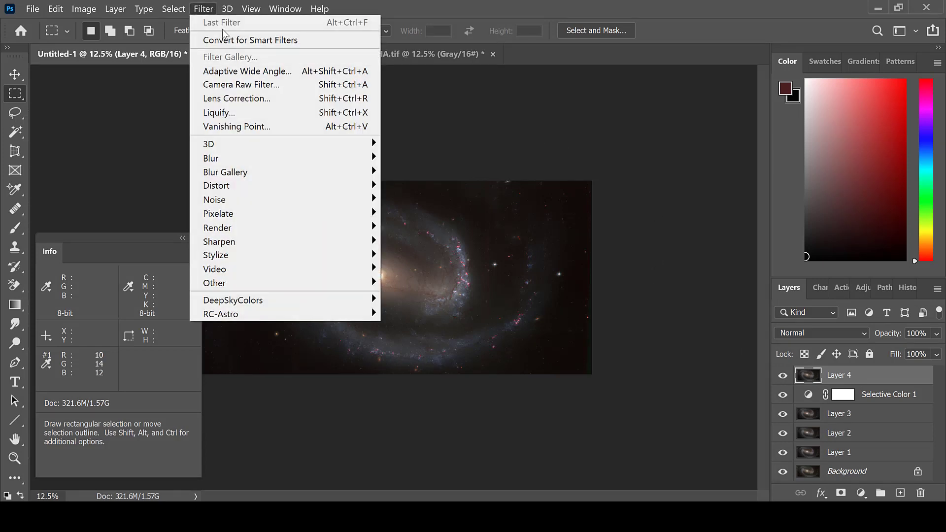
{"action": "mouse_move", "coordinate": [330, 199]}
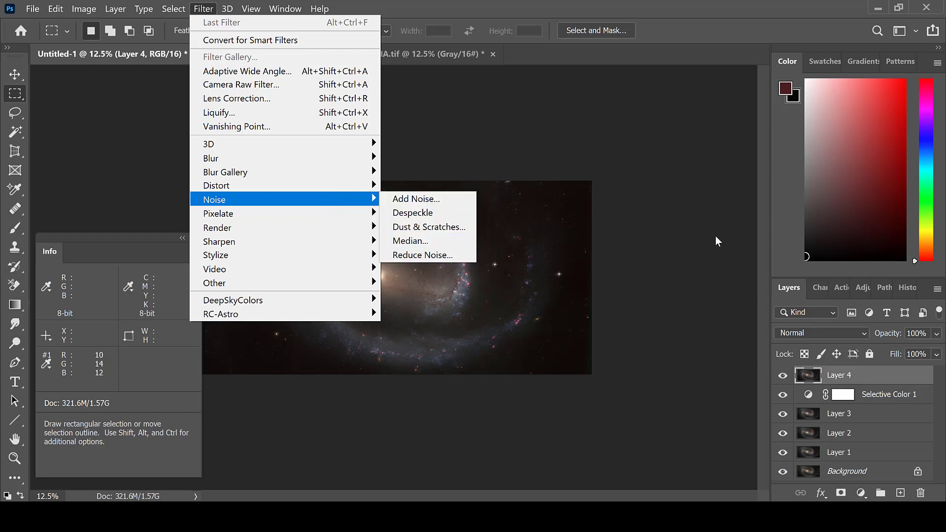
{"action": "key", "text": "Escape"}
{"action": "key", "text": "Escape"}
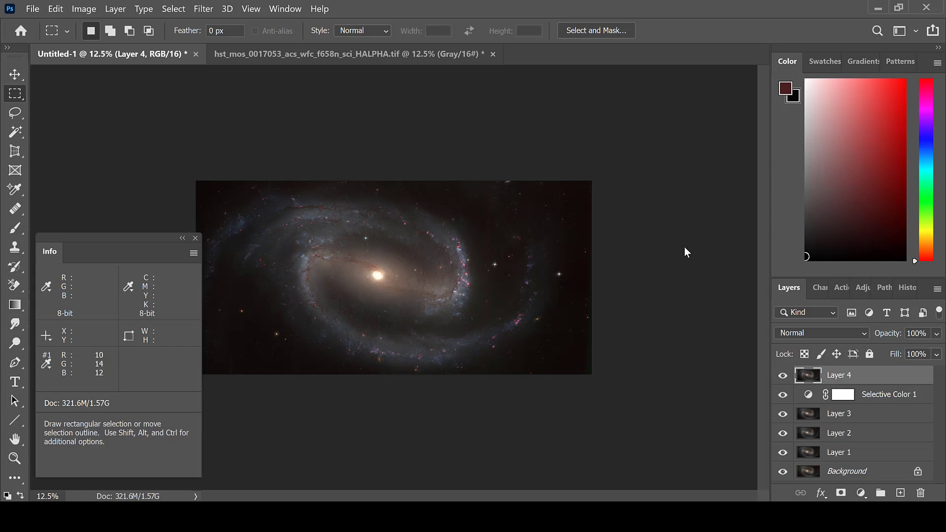
{"action": "left_click", "coordinate": [14, 459]}
{"action": "left_click", "coordinate": [493, 222]}
{"action": "left_click", "coordinate": [492, 224]}
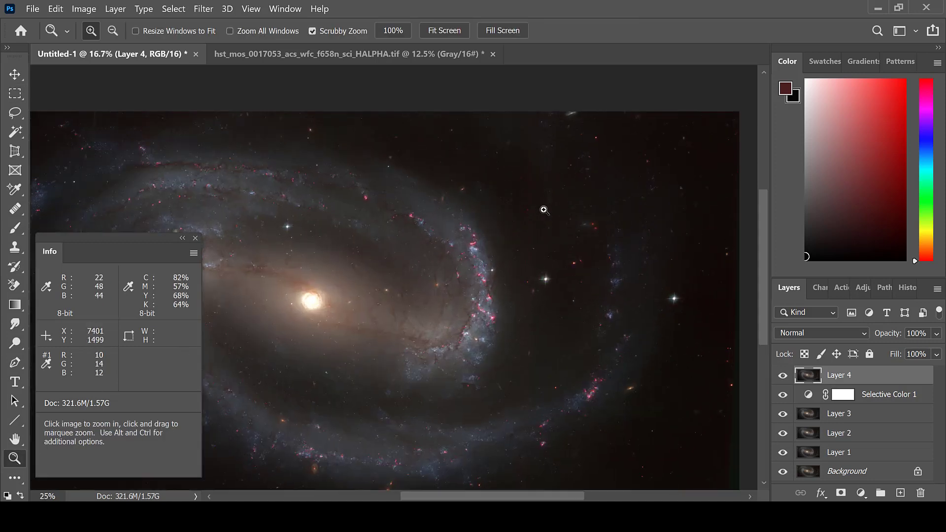
{"action": "left_click", "coordinate": [544, 210]}
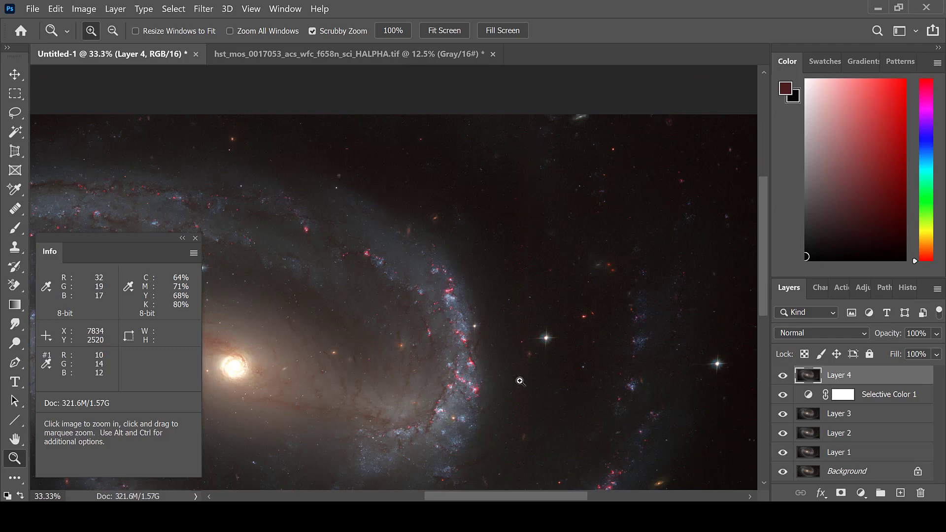
{"action": "left_click", "coordinate": [534, 236]}
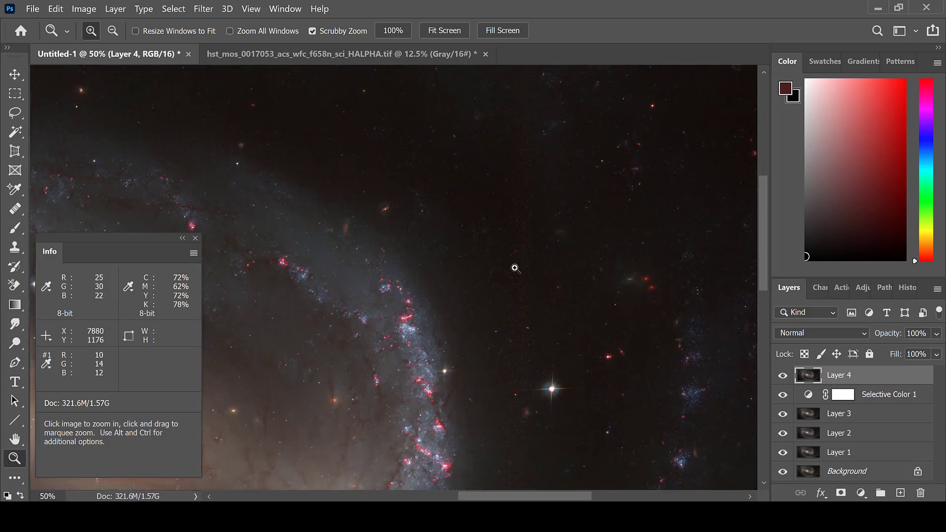
{"action": "scroll", "coordinate": [526, 394], "scroll_direction": "down", "scroll_amount": 1}
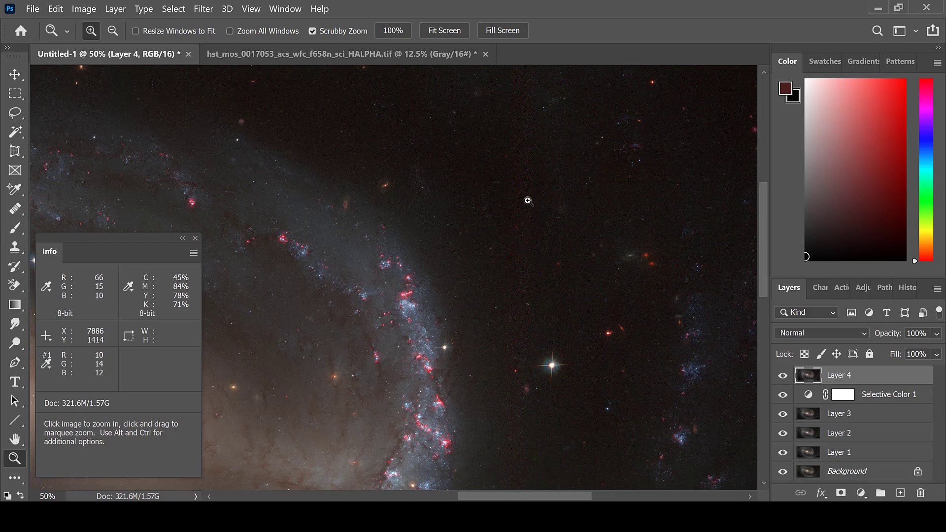
{"action": "scroll", "coordinate": [528, 201], "scroll_direction": "down", "scroll_amount": 8}
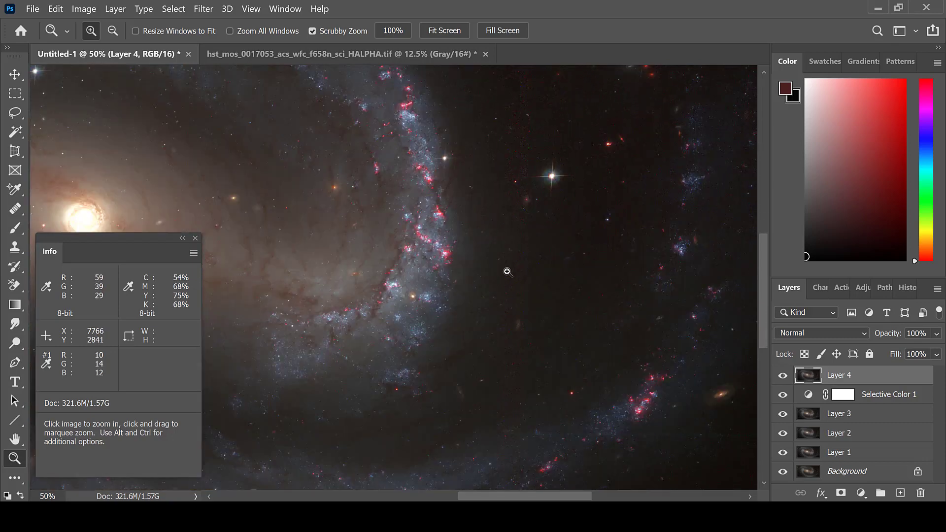
{"action": "scroll", "coordinate": [506, 272], "scroll_direction": "up", "scroll_amount": 11}
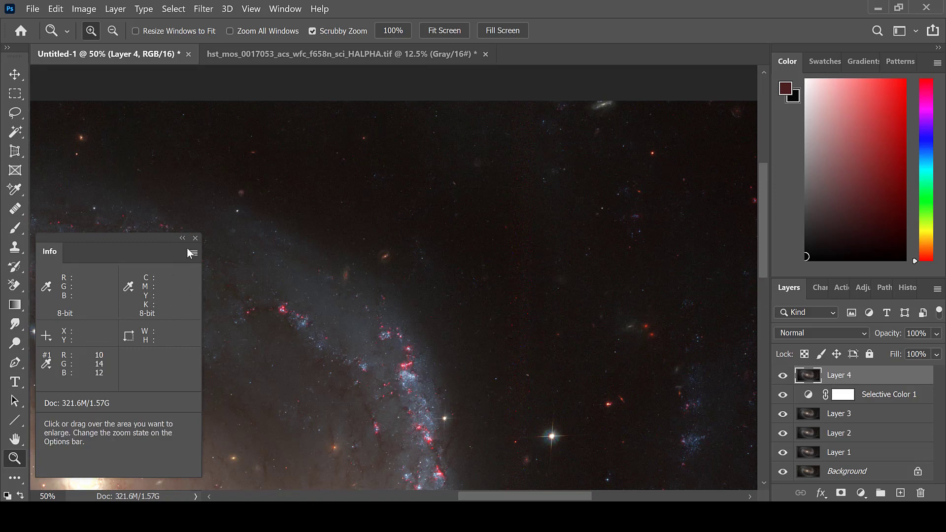
{"action": "left_click", "coordinate": [433, 26]}
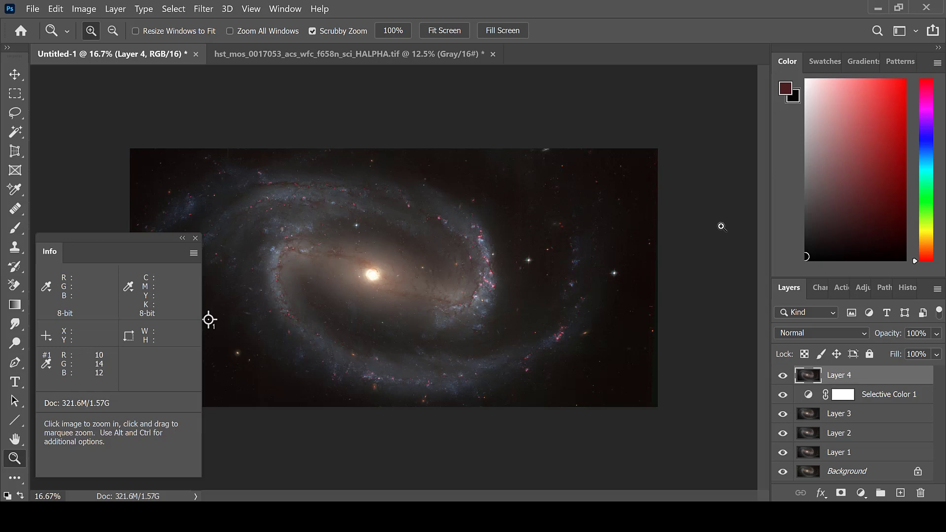
{"action": "left_click", "coordinate": [118, 10]}
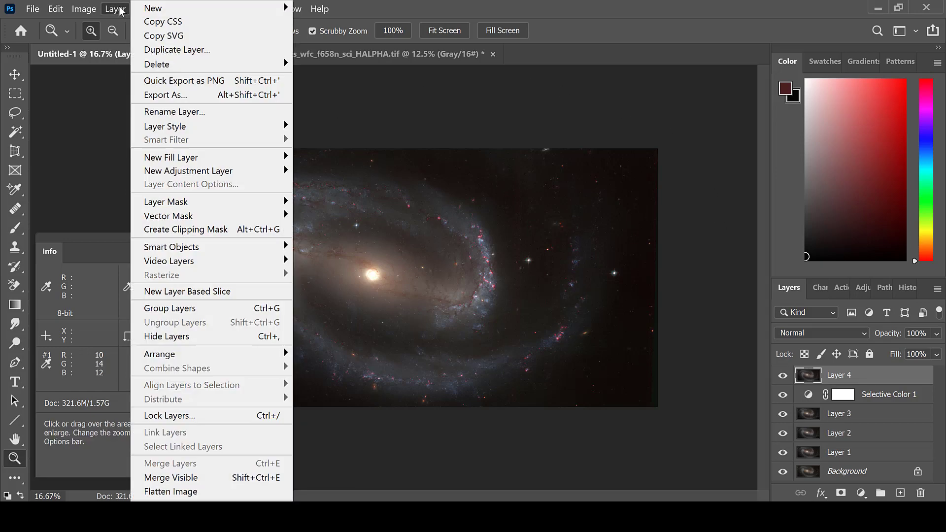
{"action": "mouse_move", "coordinate": [244, 172]}
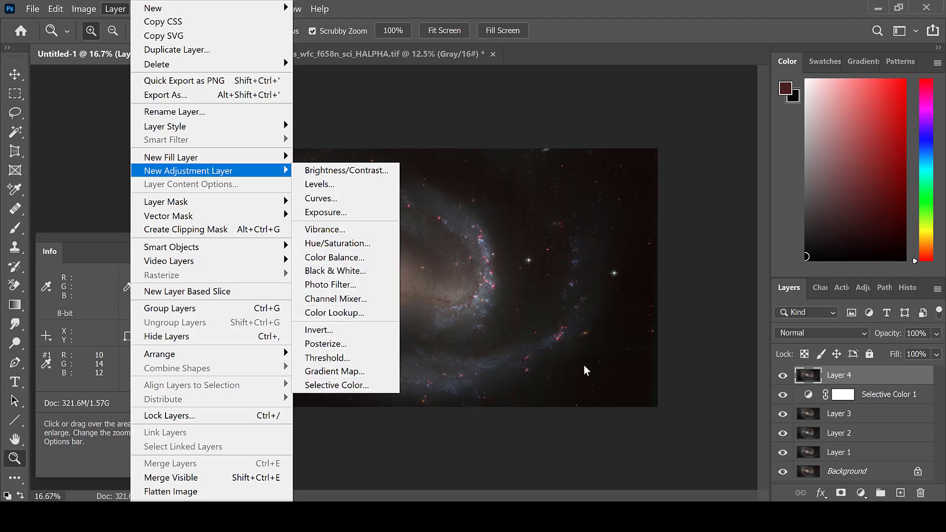
{"action": "left_click", "coordinate": [710, 225]}
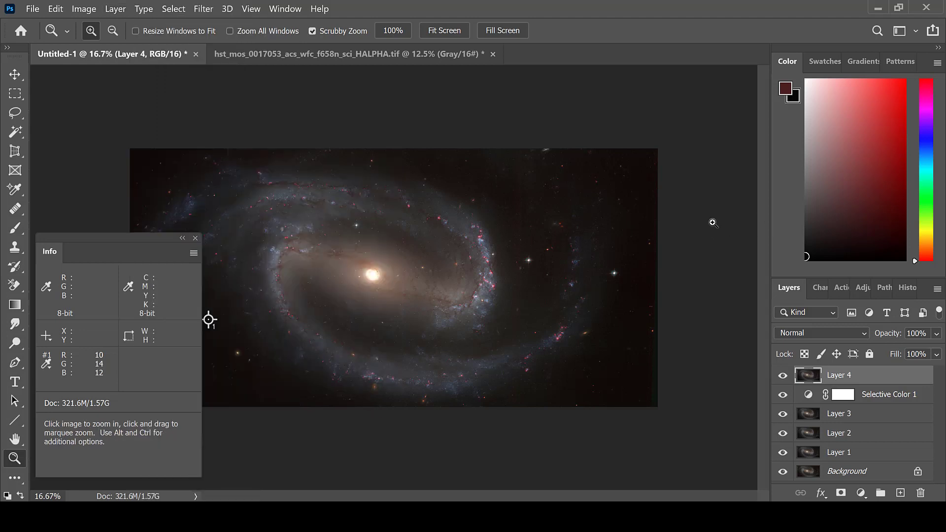